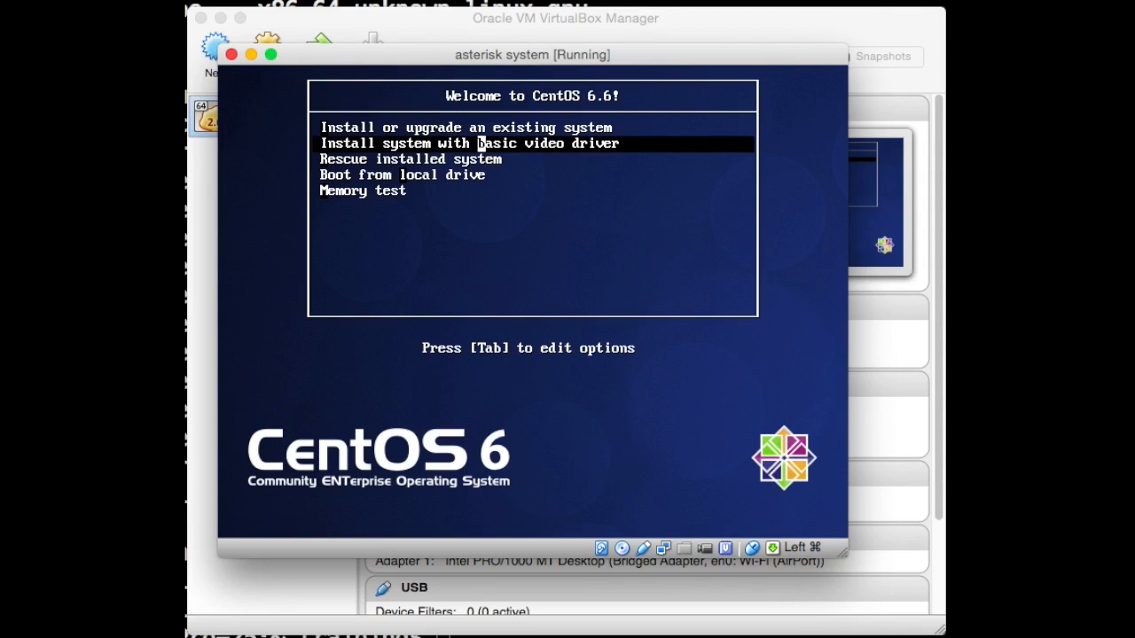
- Browse the CentOS 6.6 boot menu between the install/upgrade and basic video driver entries
key(Up)
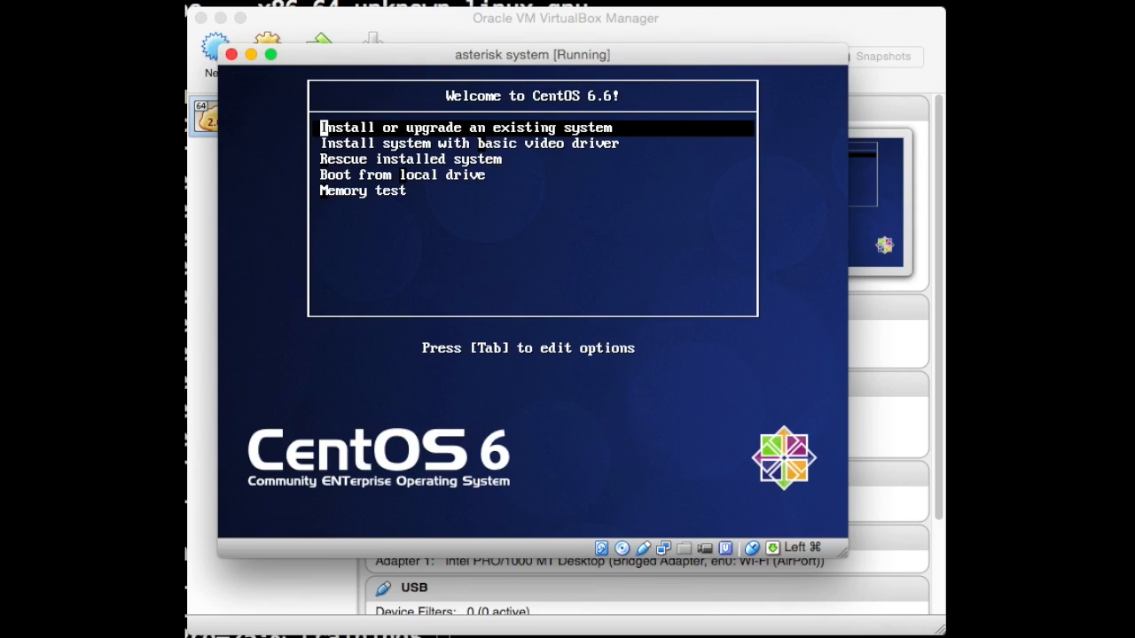
key(Down)
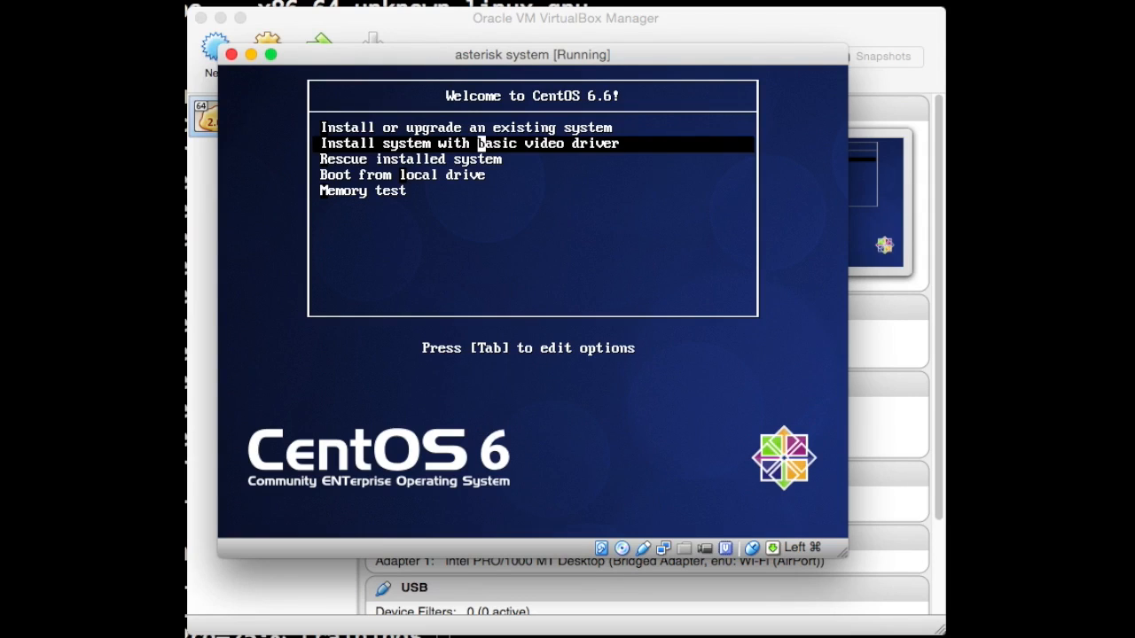
key(Up)
- Boot 'Install system with basic video driver', close the mouse-integration bar, and skip the media test
key(Down)
key(Return)
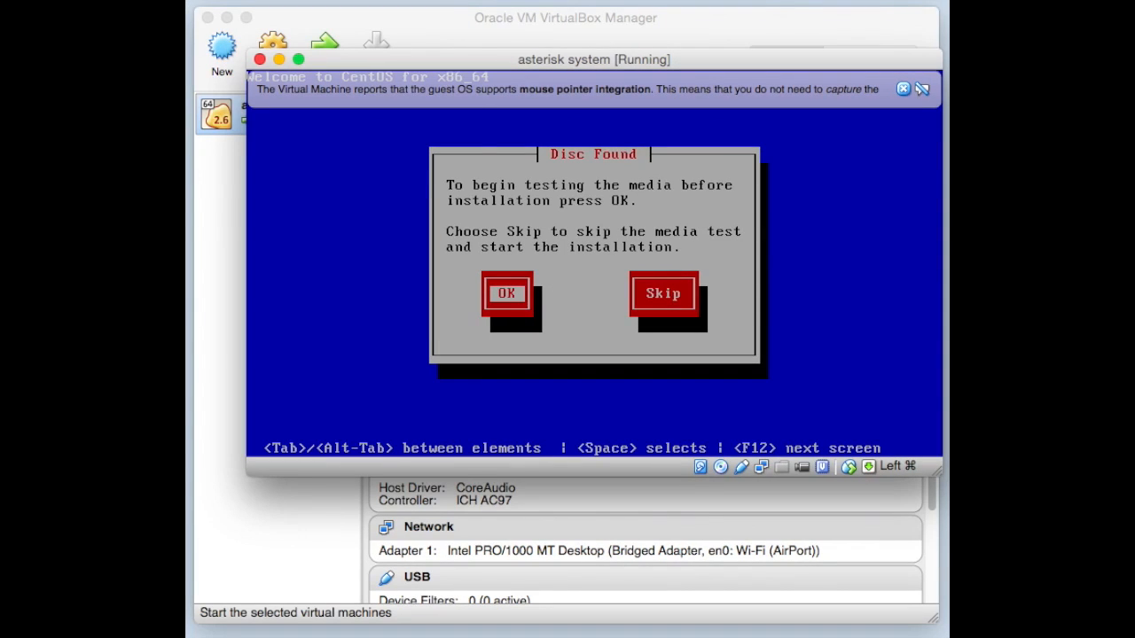
click(903, 88)
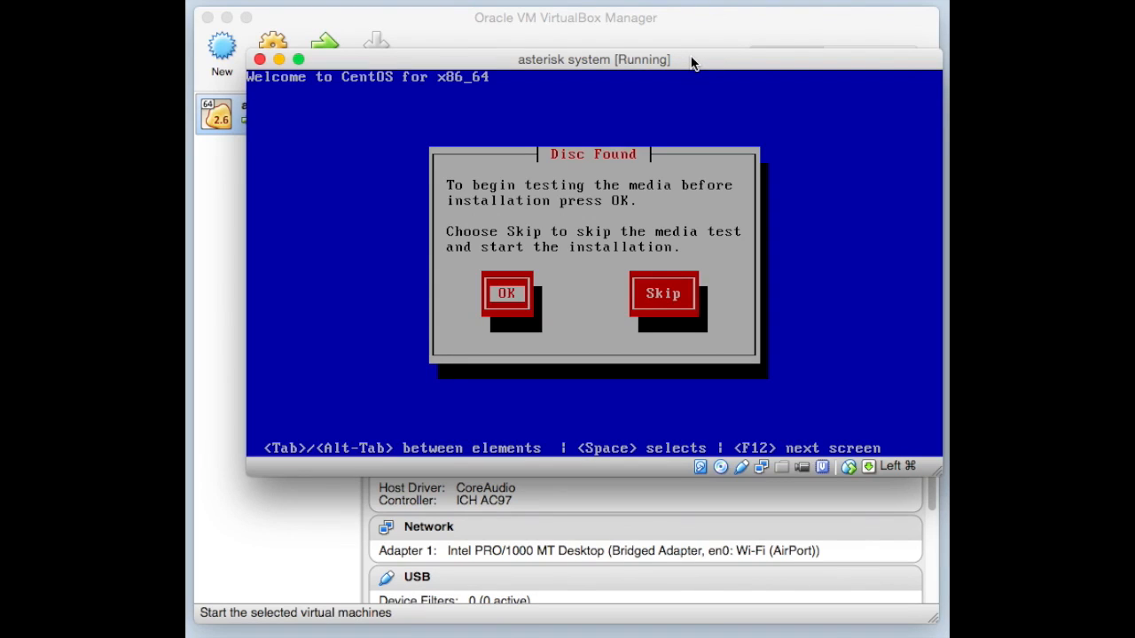
key(Tab)
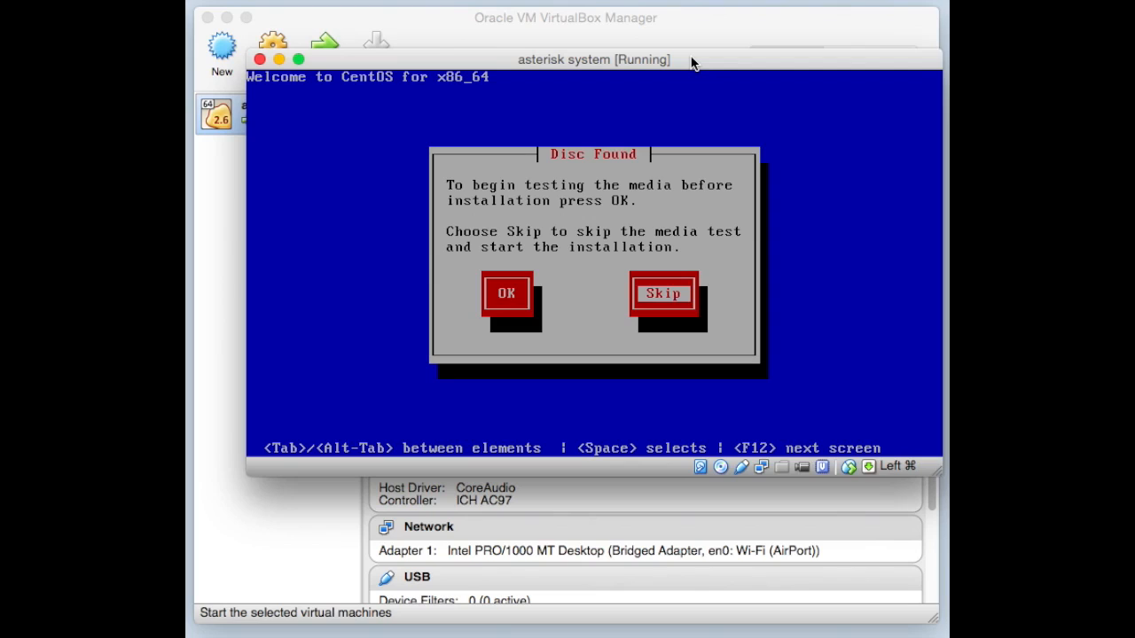
key(Return)
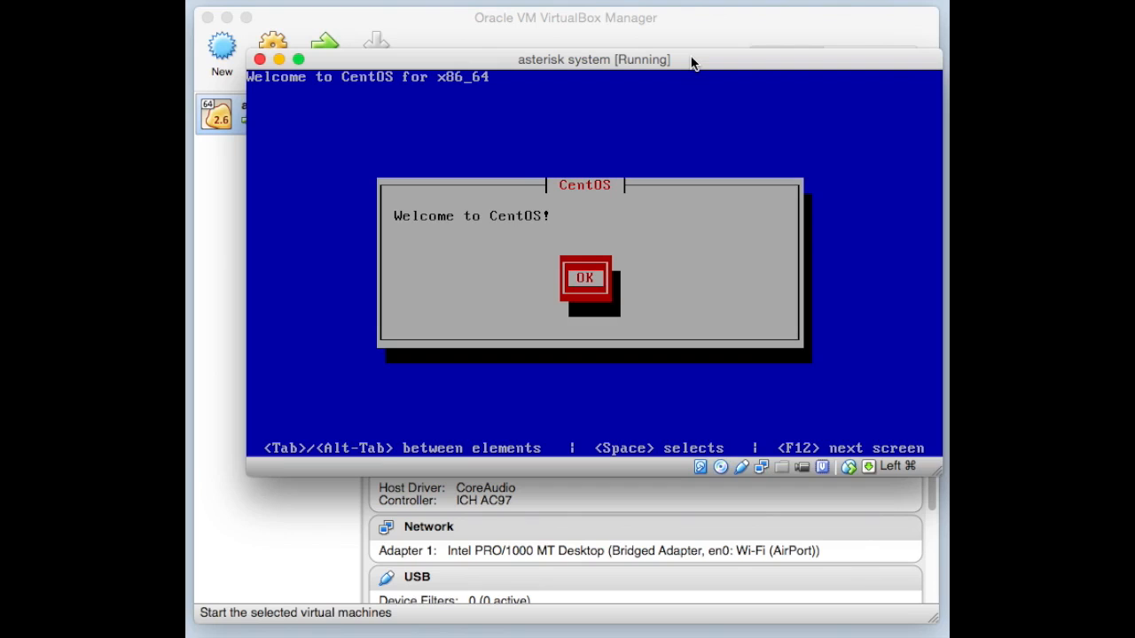
- Dismiss the welcome message and choose English as the installation language
key(Return)
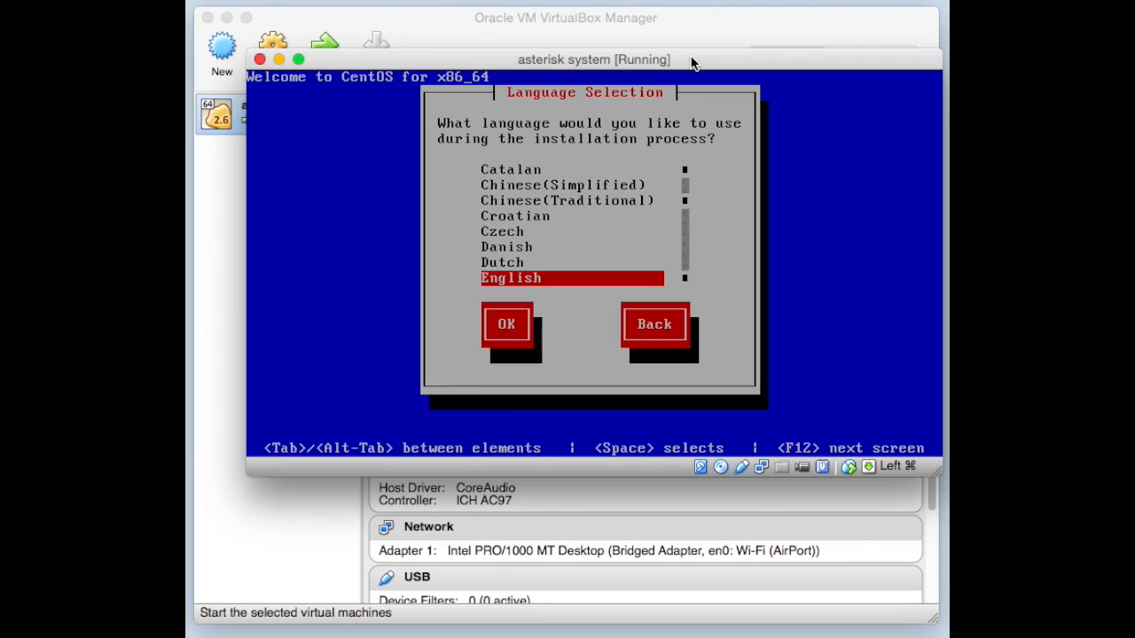
key(Tab)
key(Tab)
key(Tab)
key(Tab)
key(Tab)
key(Tab)
key(Down)
key(Down)
key(Down)
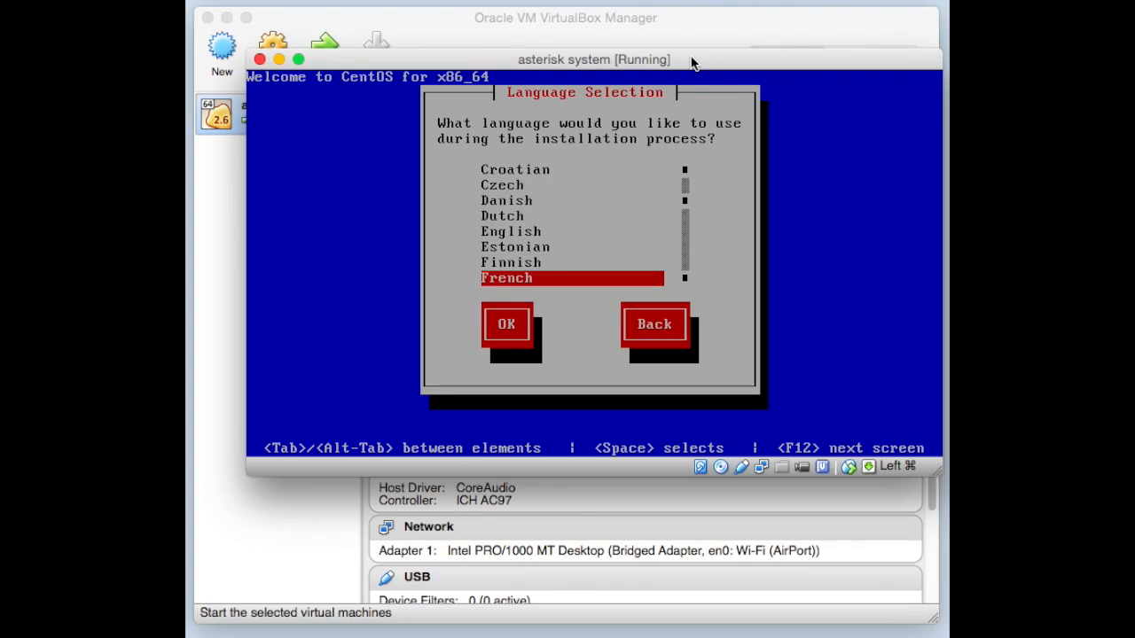
key(Down)
key(Up)
key(Up)
key(Up)
key(Up)
key(Up)
key(Up)
key(Down)
key(Down)
key(Tab)
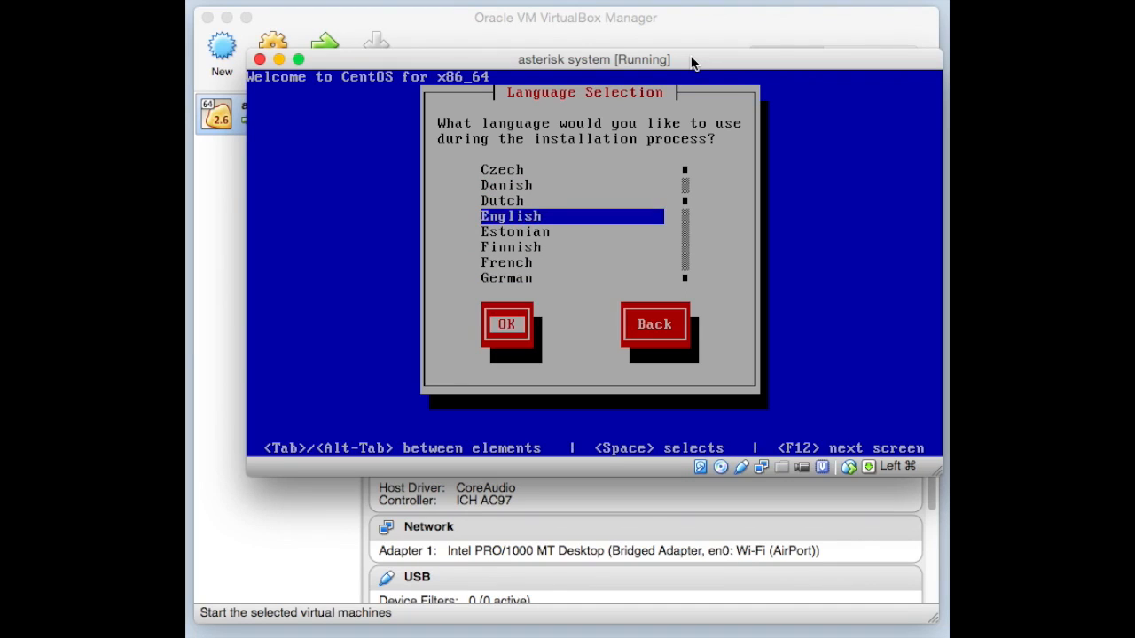
key(Return)
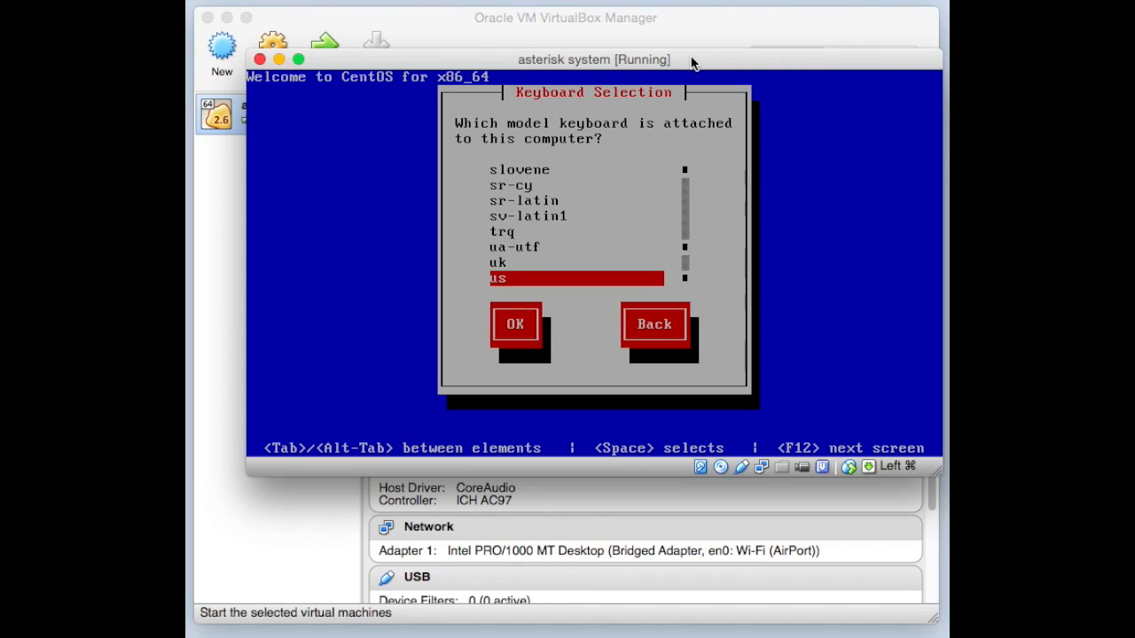
- Select and confirm the us keyboard layout
key(Down)
key(Up)
key(Up)
key(Up)
key(Up)
key(Up)
key(Up)
key(Up)
key(Up)
key(Up)
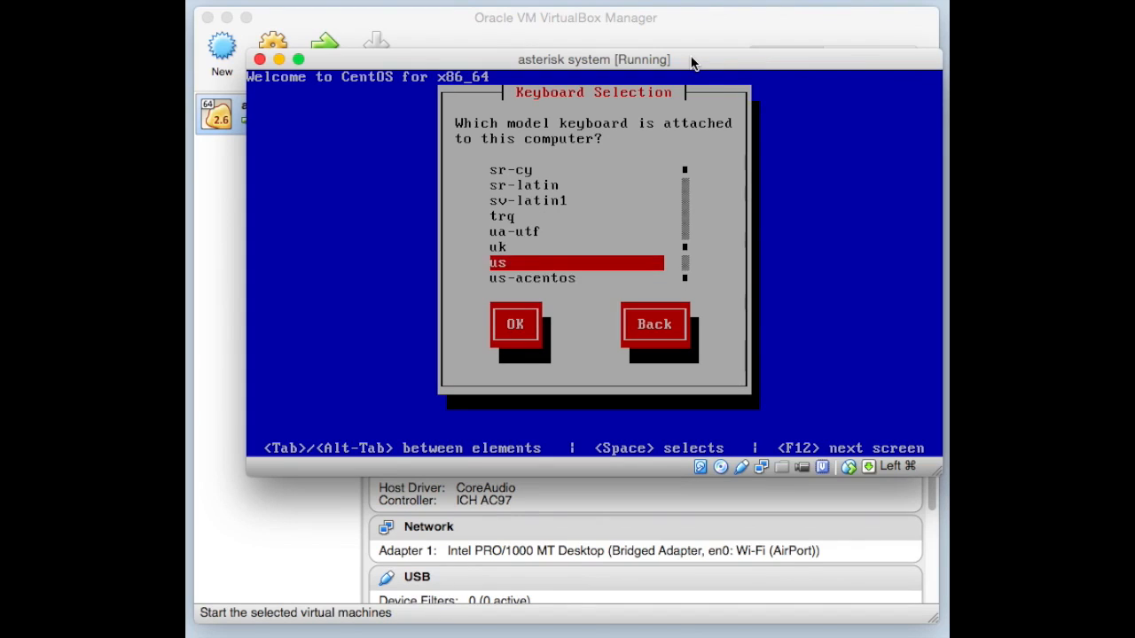
key(Up)
key(Down)
key(Down)
key(Down)
key(Down)
key(Down)
key(Down)
key(Down)
key(Down)
key(Down)
key(Down)
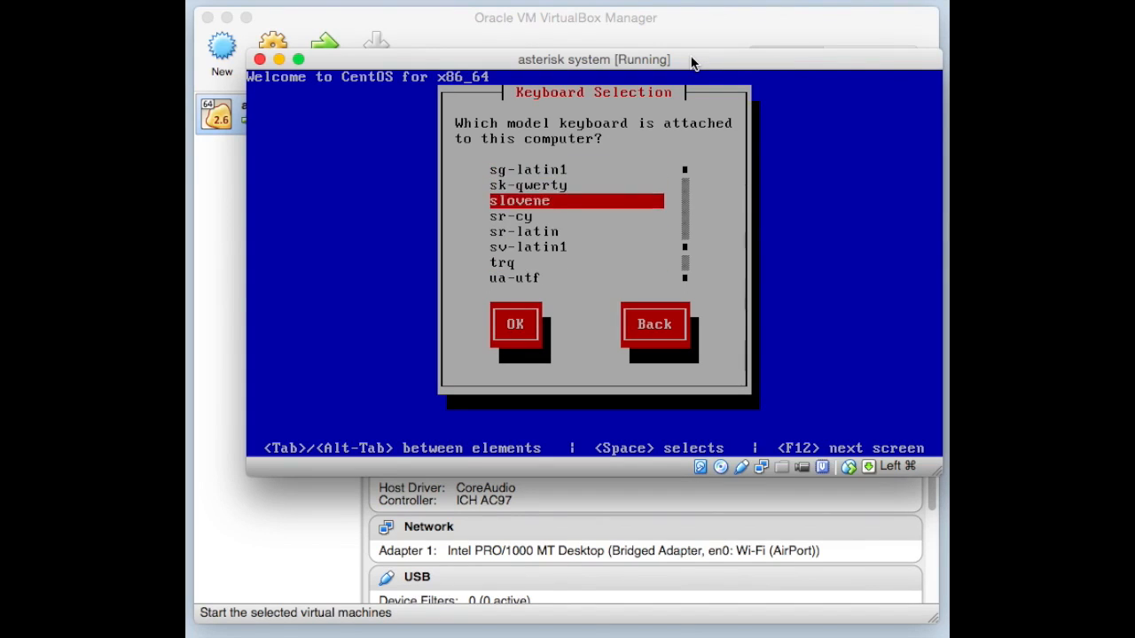
key(Up)
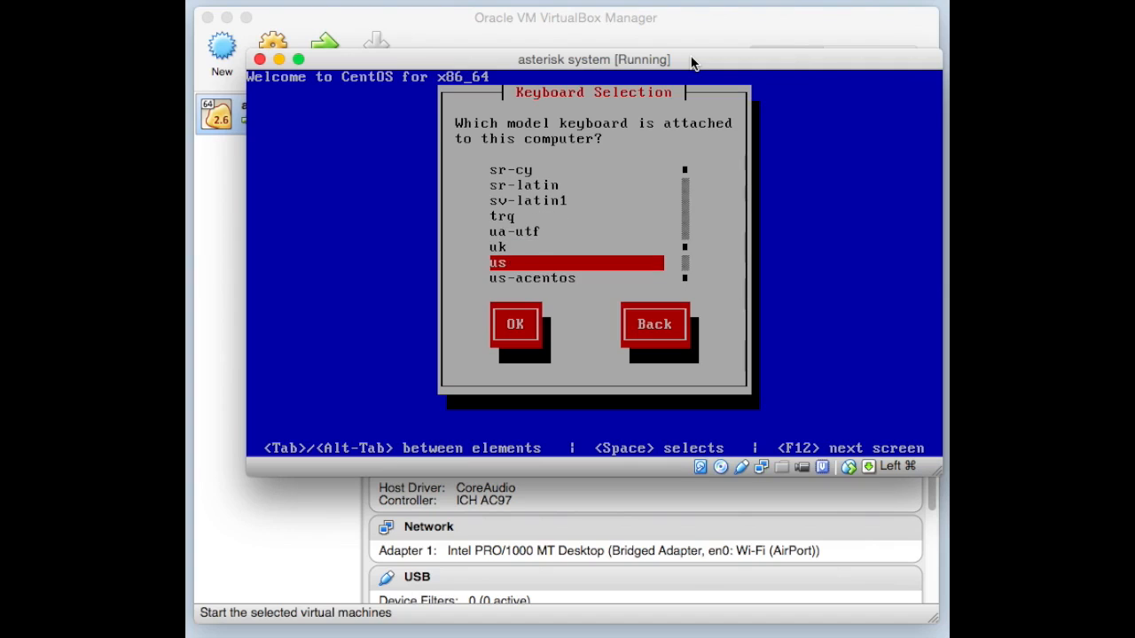
key(Tab)
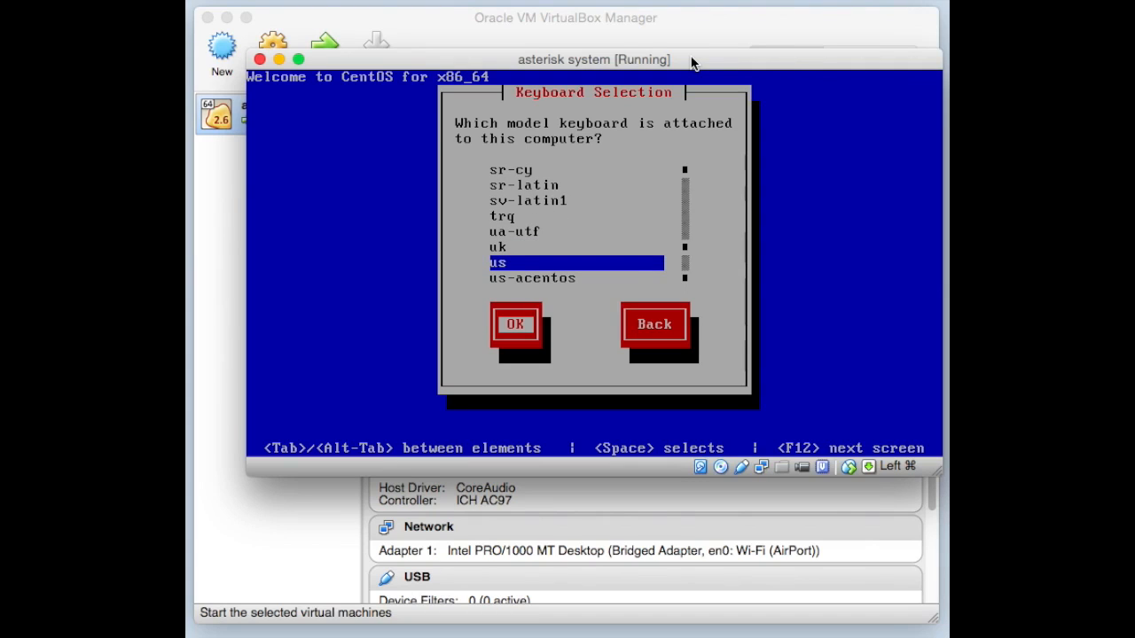
key(Return)
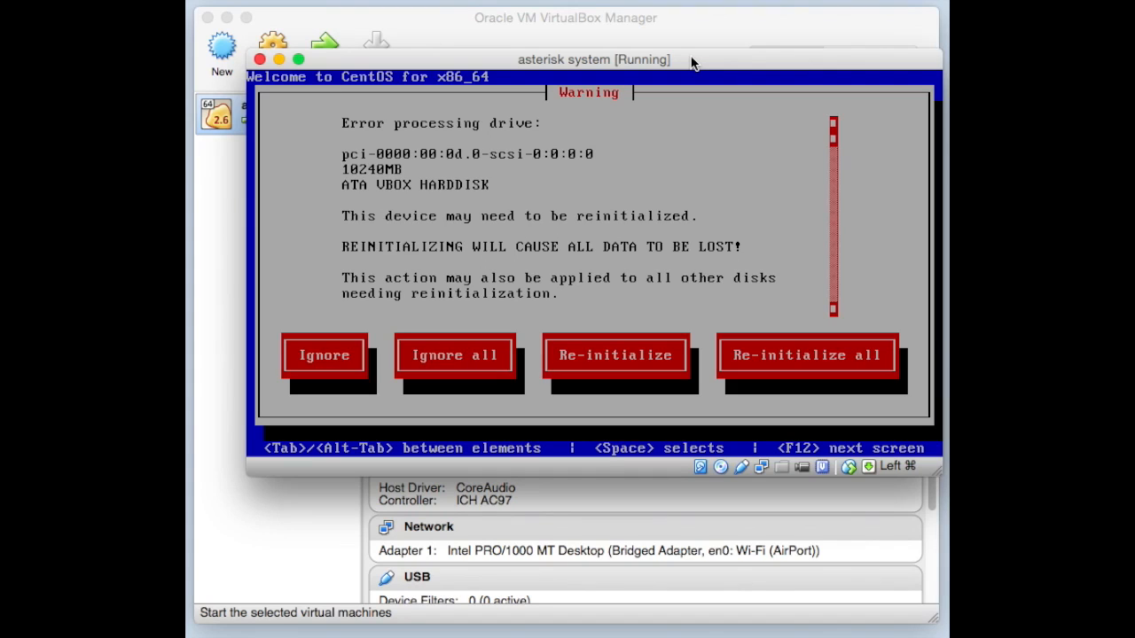
- Choose 'Re-initialize all' in the warning about the 10240MB VBOX HARDDISK
key(Tab)
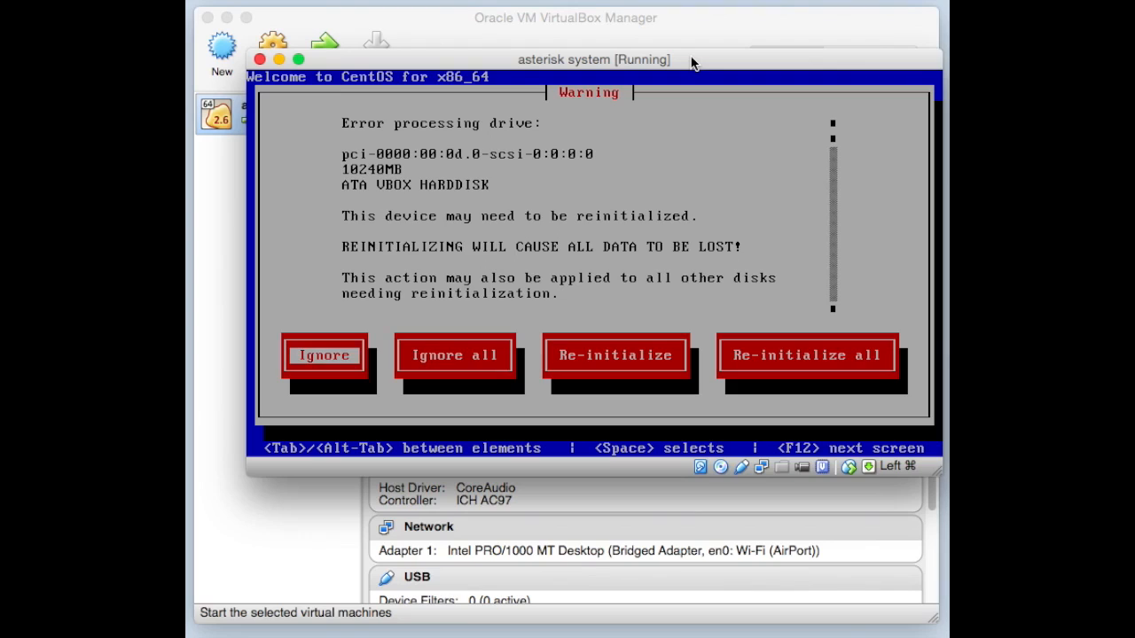
key(Tab)
key(Tab)
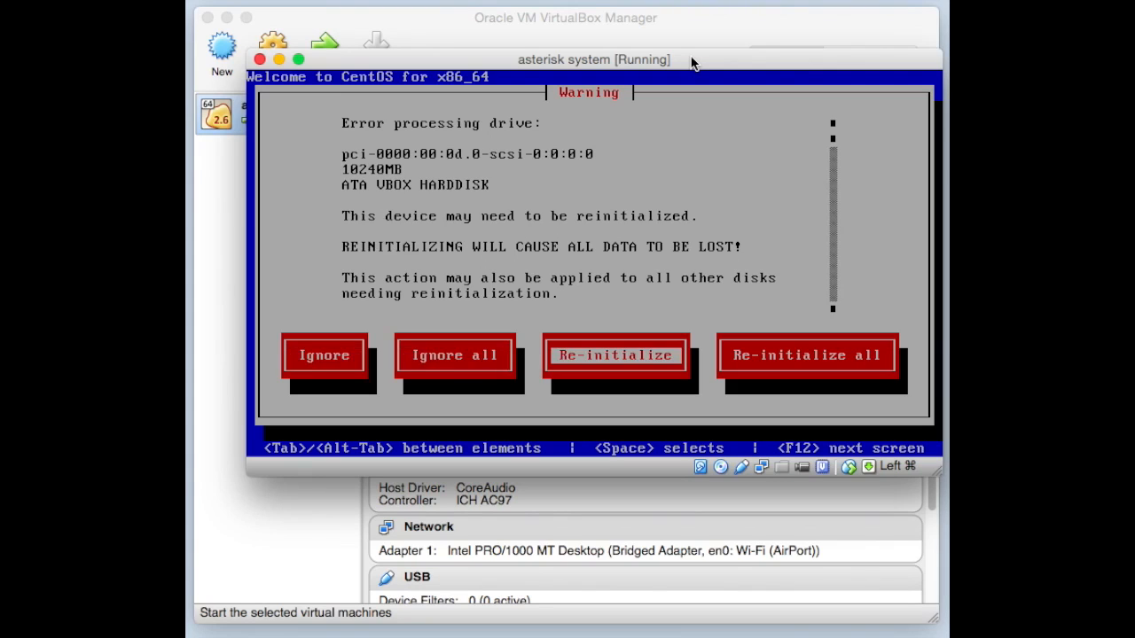
key(Tab)
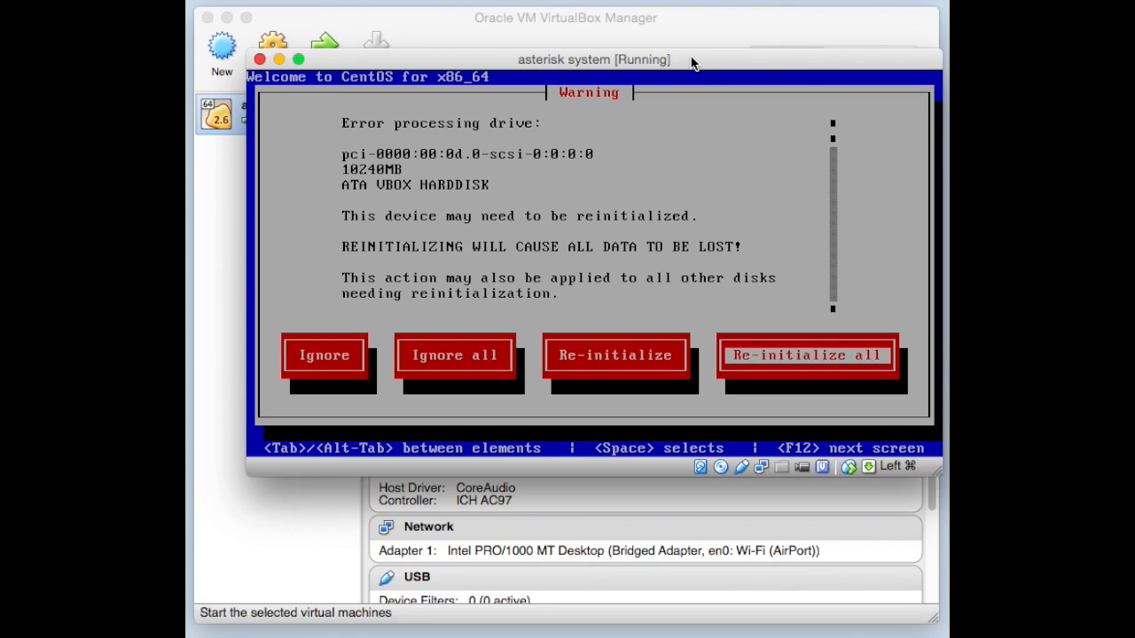
key(space)
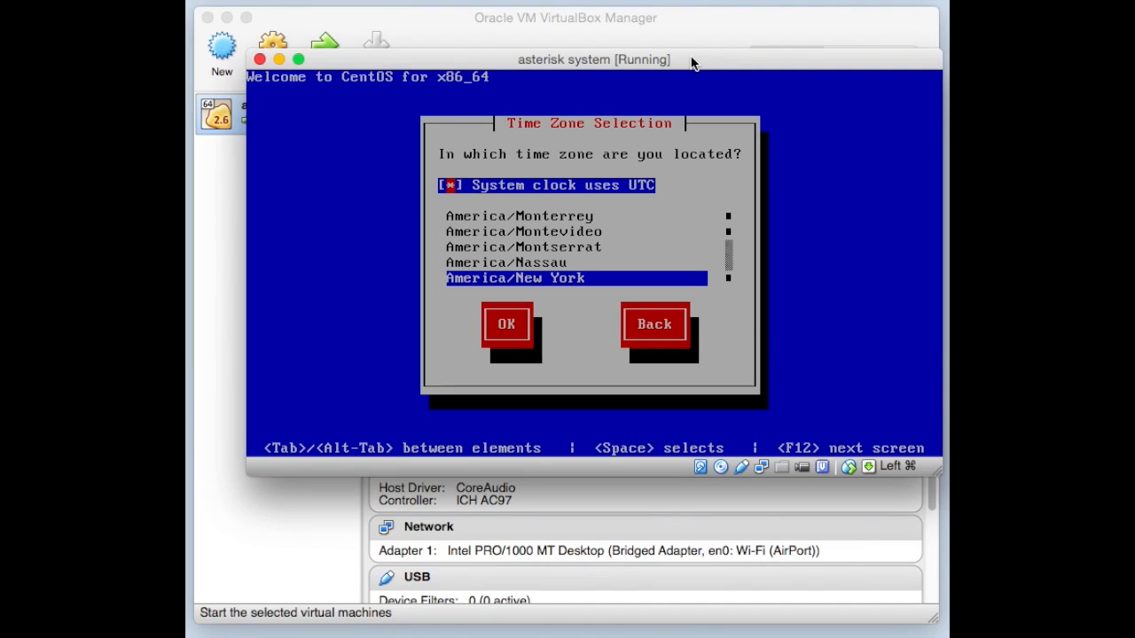
- Highlight America/New York in the time zone list and confirm it
key(Tab)
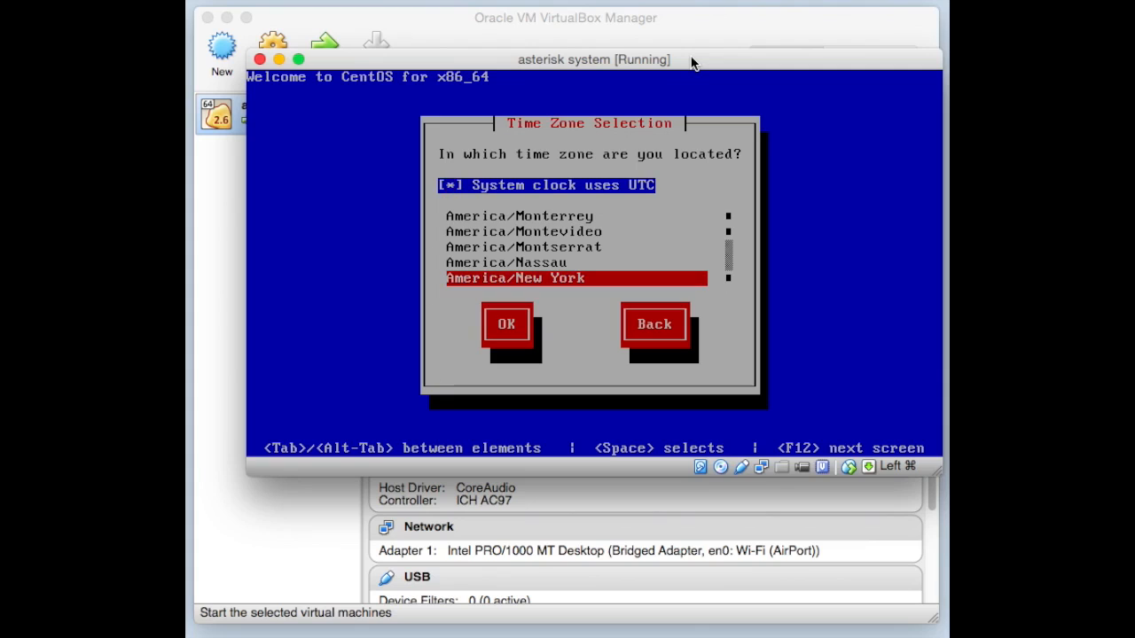
key(Down)
key(Up)
key(Up)
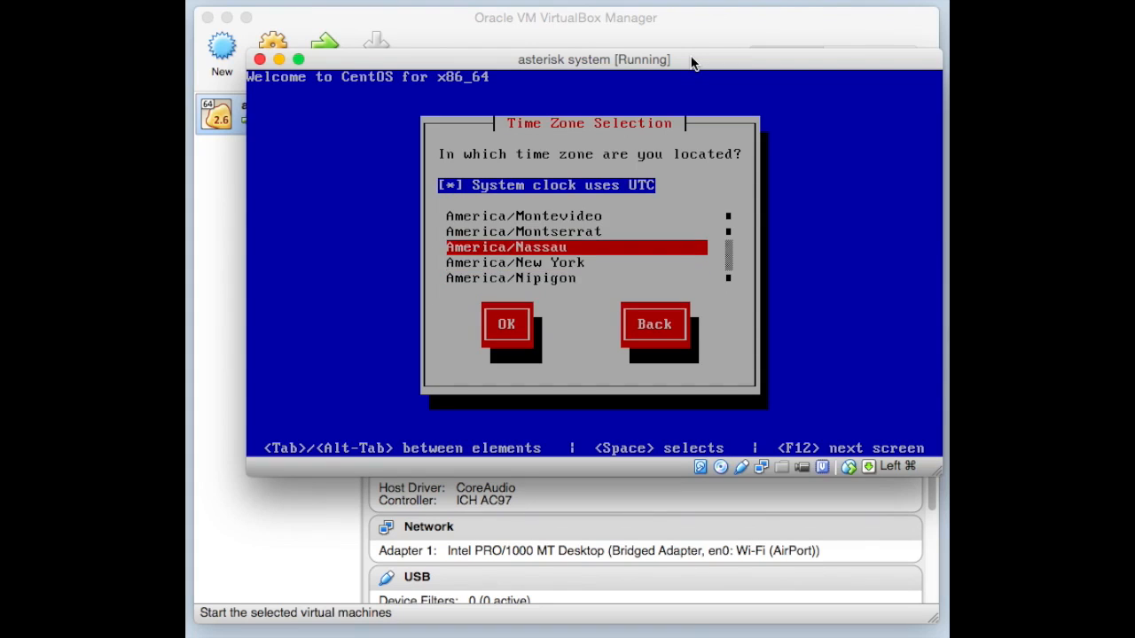
key(Down)
key(Down)
key(Down)
key(Down)
key(Down)
key(Down)
key(Down)
key(Down)
key(Down)
key(Down)
key(Down)
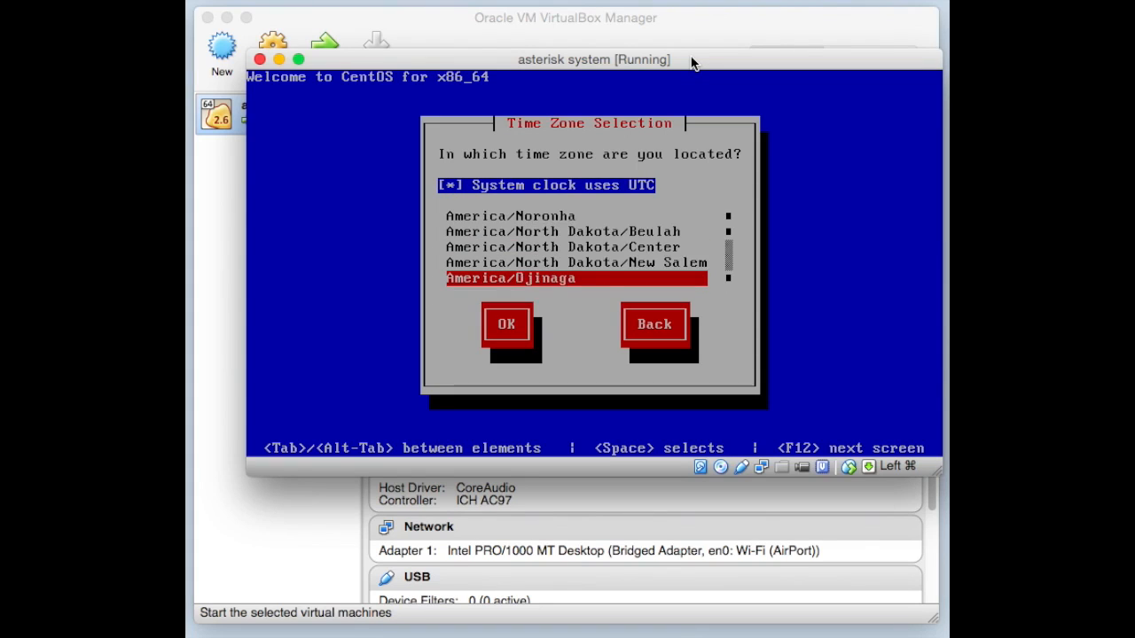
key(Down)
key(Down)
key(Down)
key(Down)
key(Down)
key(Down)
key(Down)
key(Down)
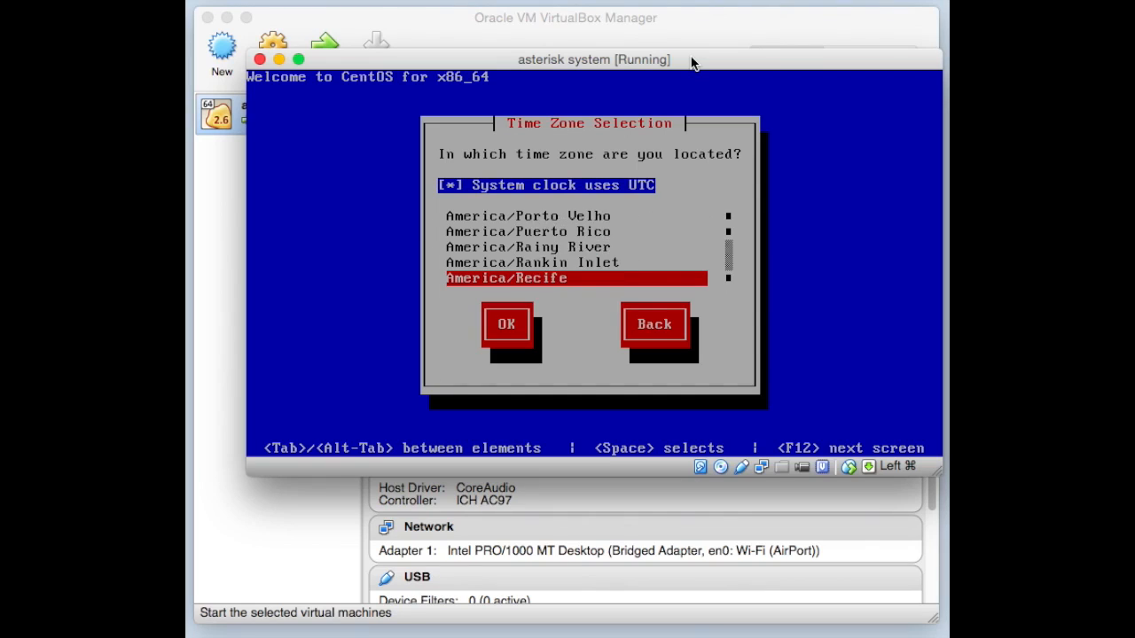
key(Up)
key(Up)
key(Up)
key(Up)
key(Up)
key(Up)
key(Up)
key(Up)
key(Up)
key(Up)
key(Up)
key(Up)
key(Up)
key(Up)
key(Up)
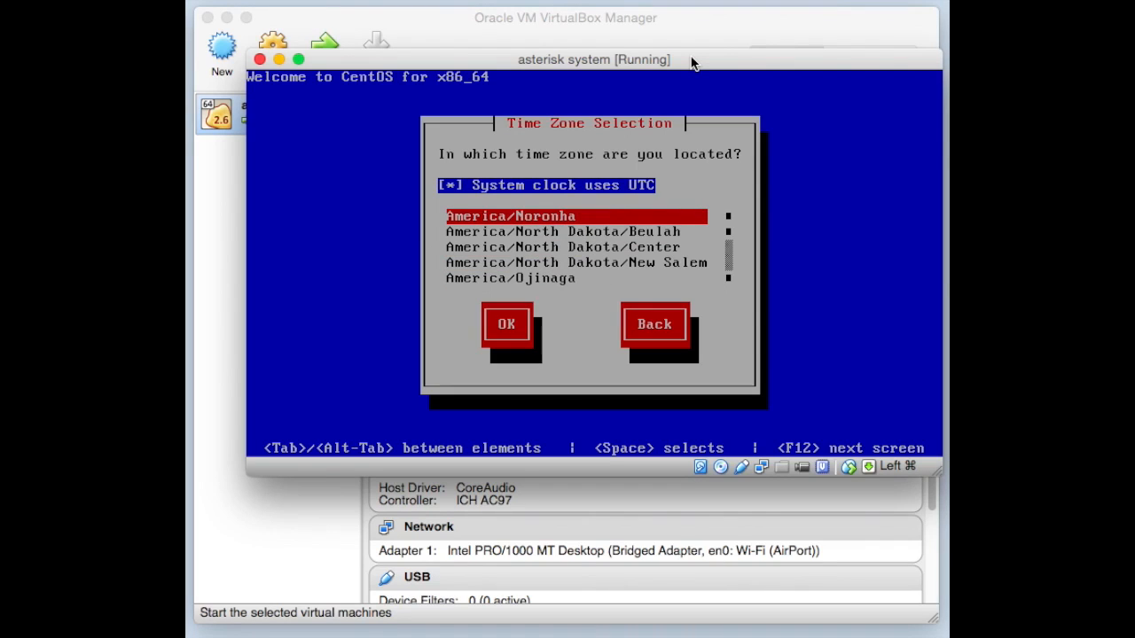
key(Up)
key(Up)
key(Up)
key(Up)
key(Down)
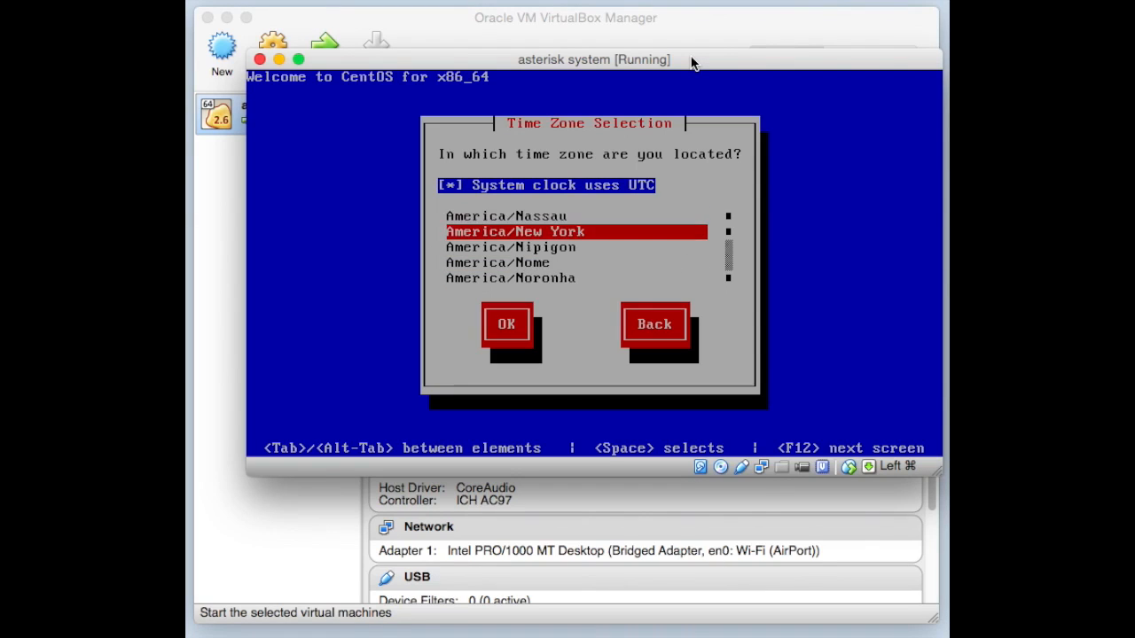
key(Tab)
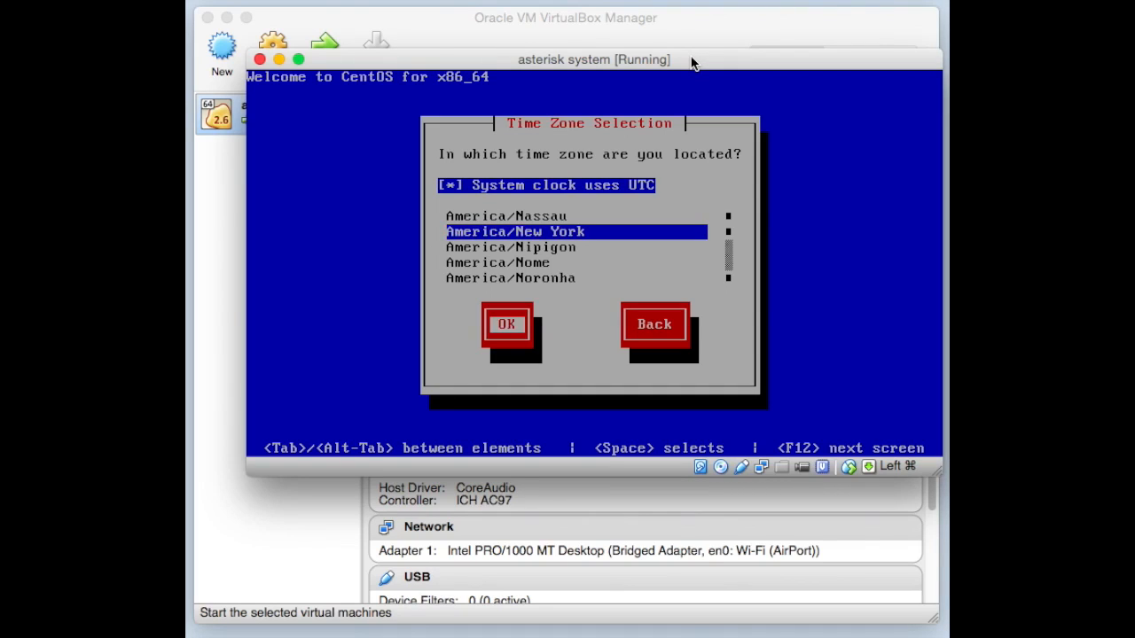
key(Return)
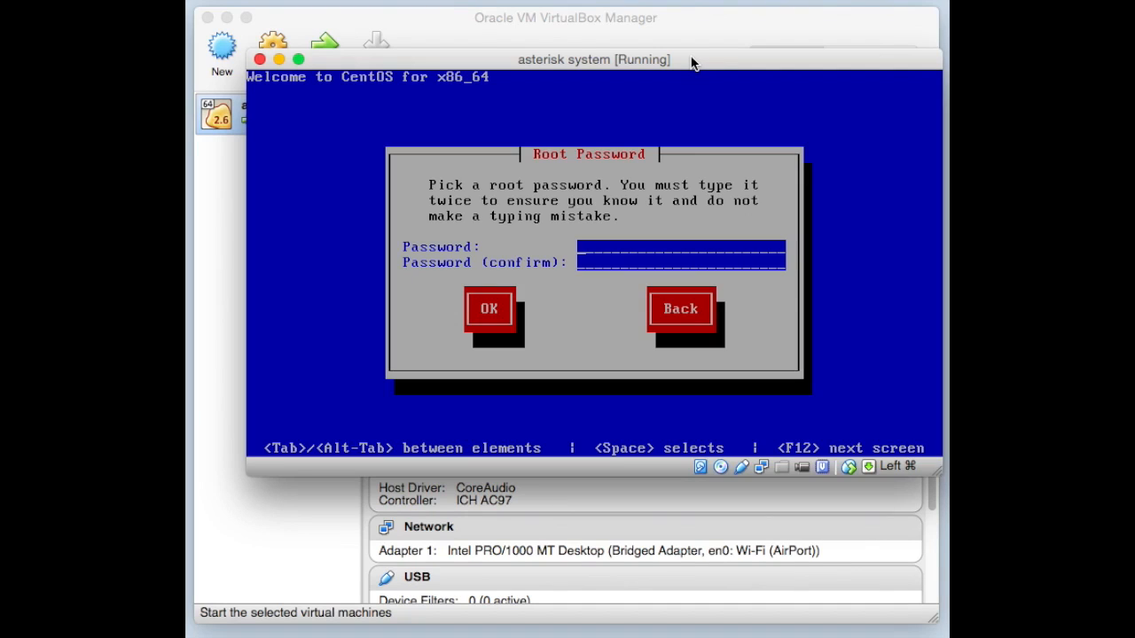
- Enter the root password twice and choose Use Anyway at the weak-password warning
text(******************)
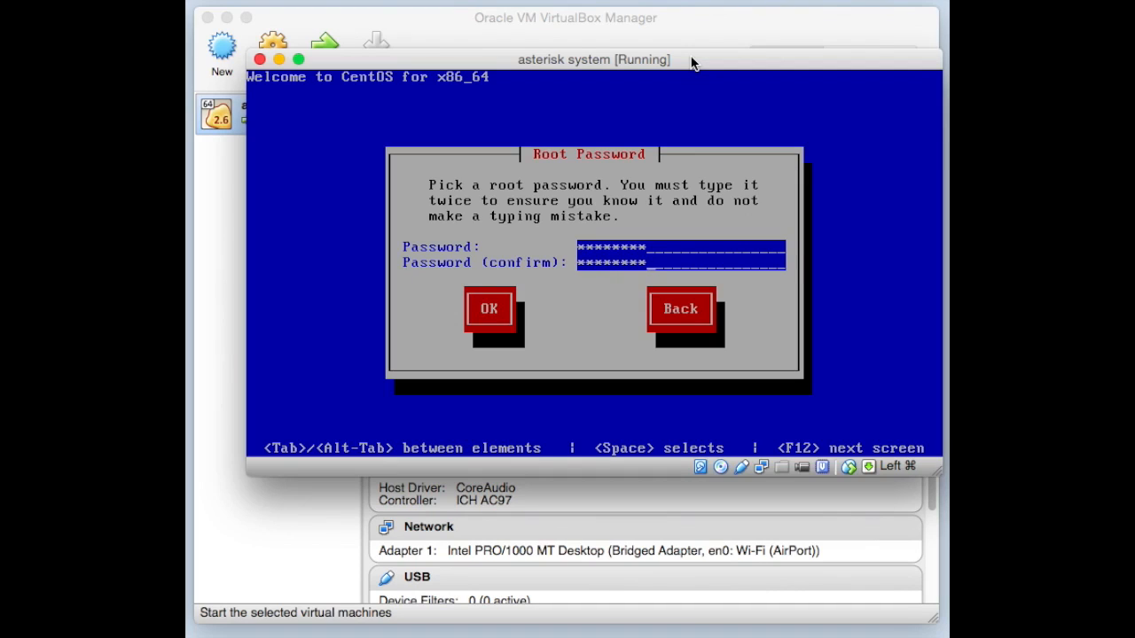
key(Tab)
key(Return)
key(Return)
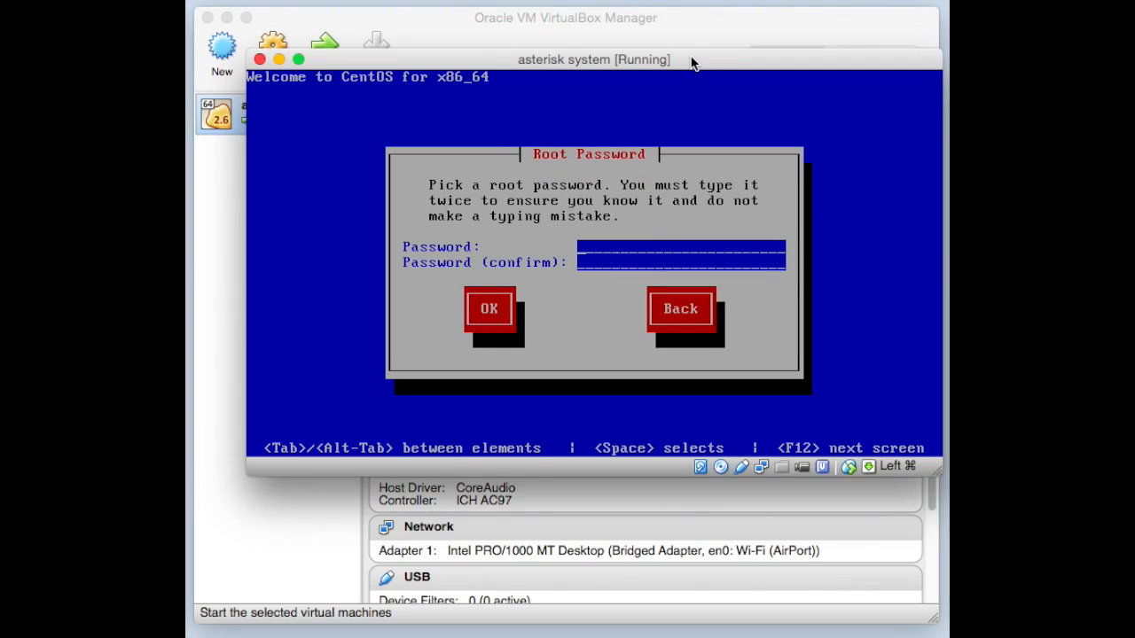
text(****************)
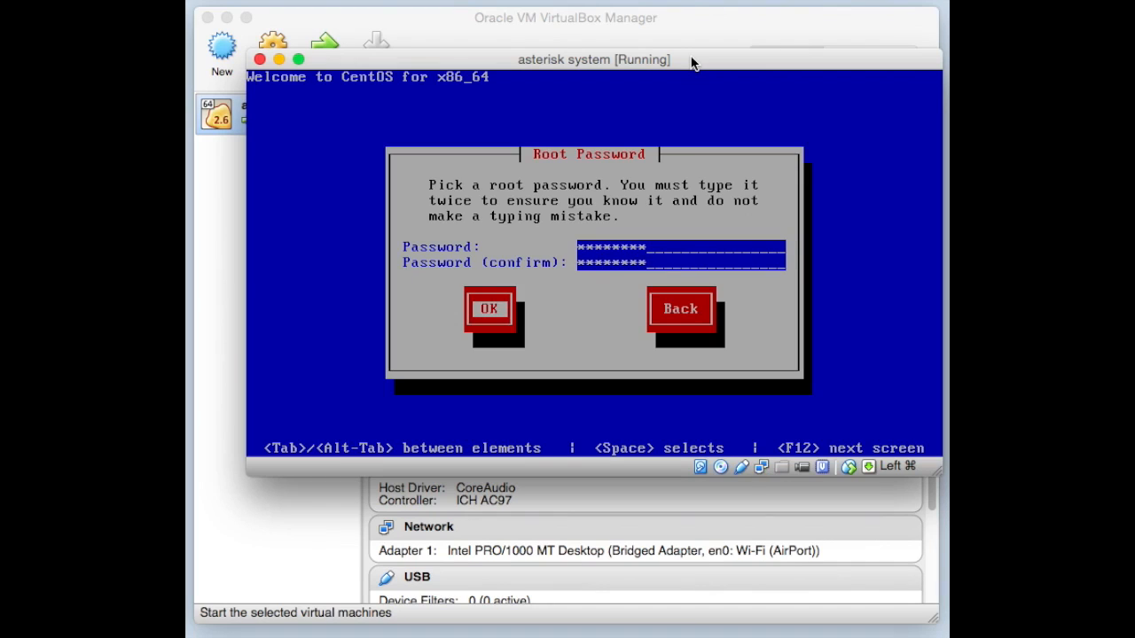
key(Return)
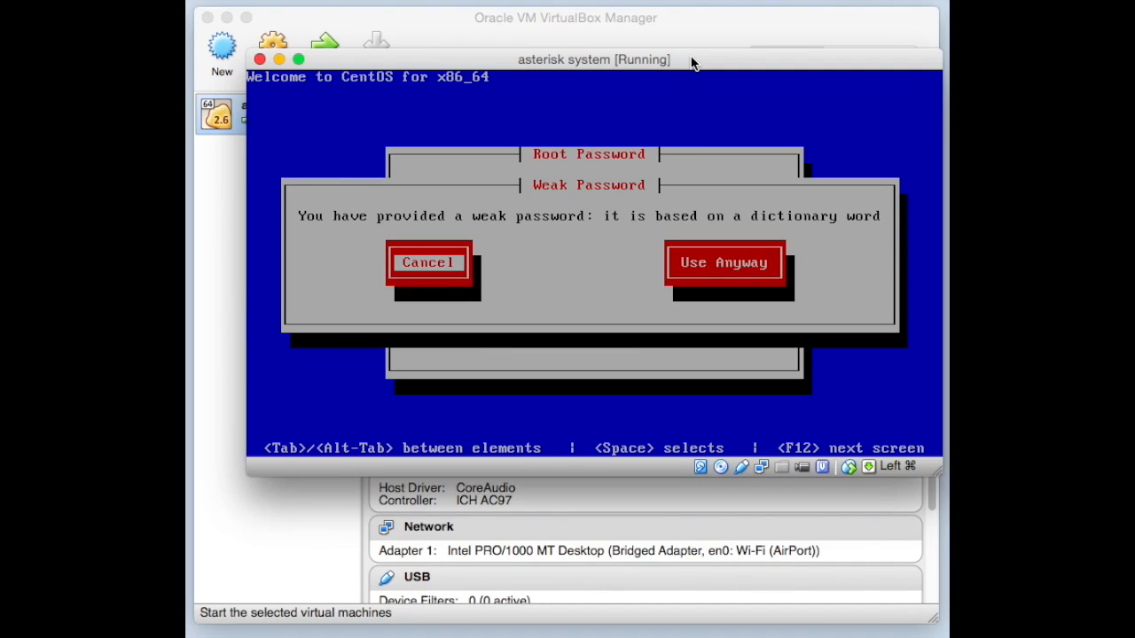
key(Tab)
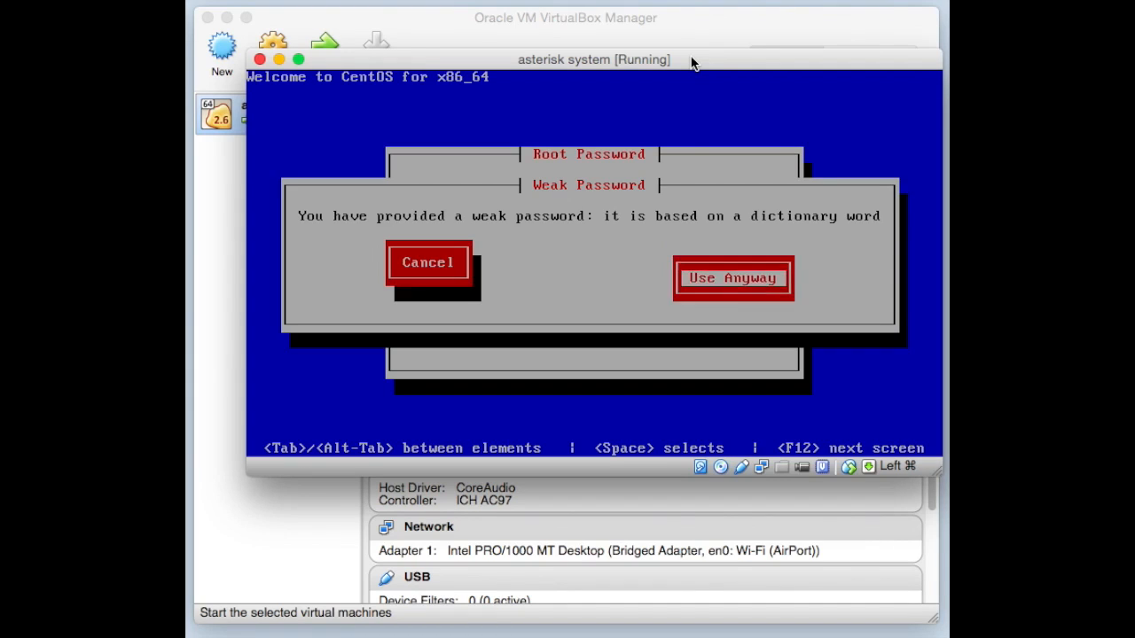
key(Return)
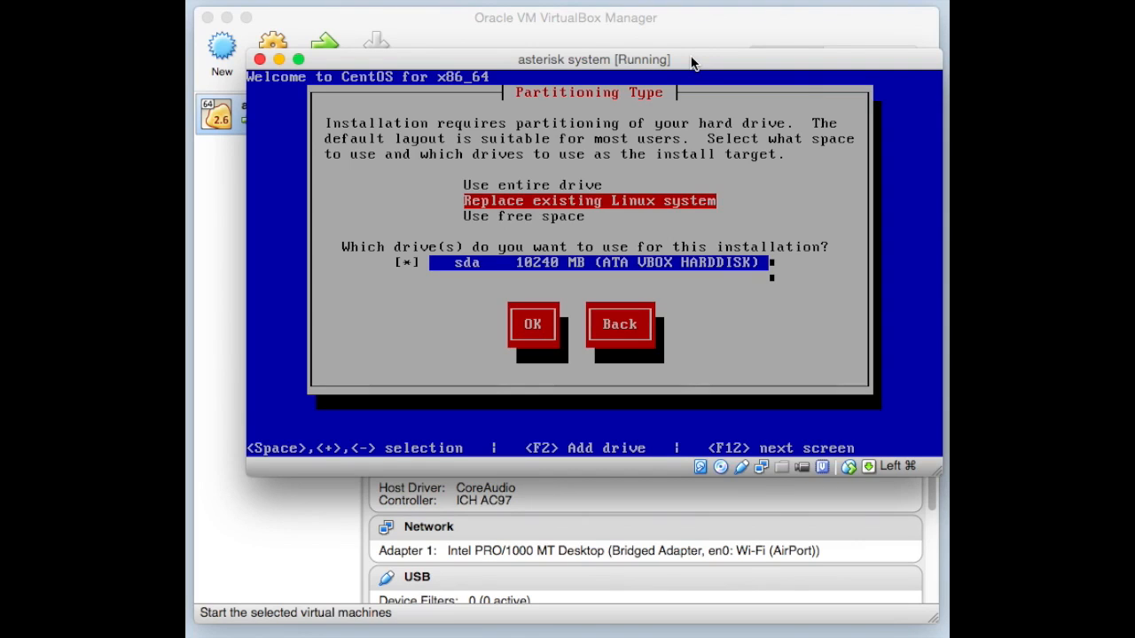
- Choose 'Use entire drive' on the 10240 MB sda disk and confirm the layout
key(Tab)
key(Tab)
key(Tab)
key(Tab)
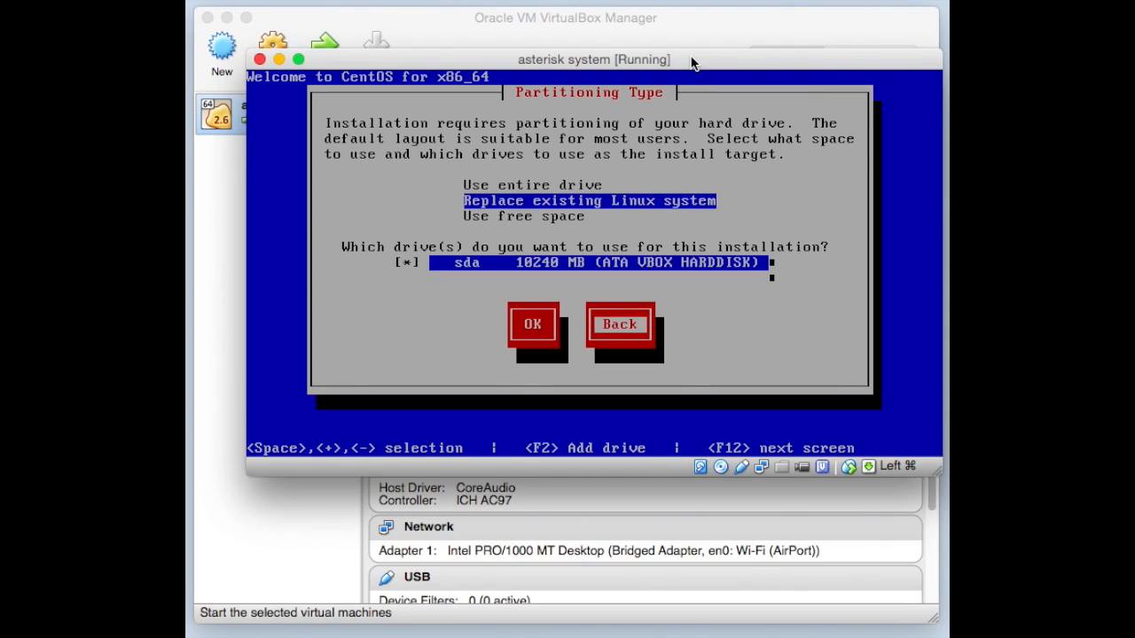
key(Up)
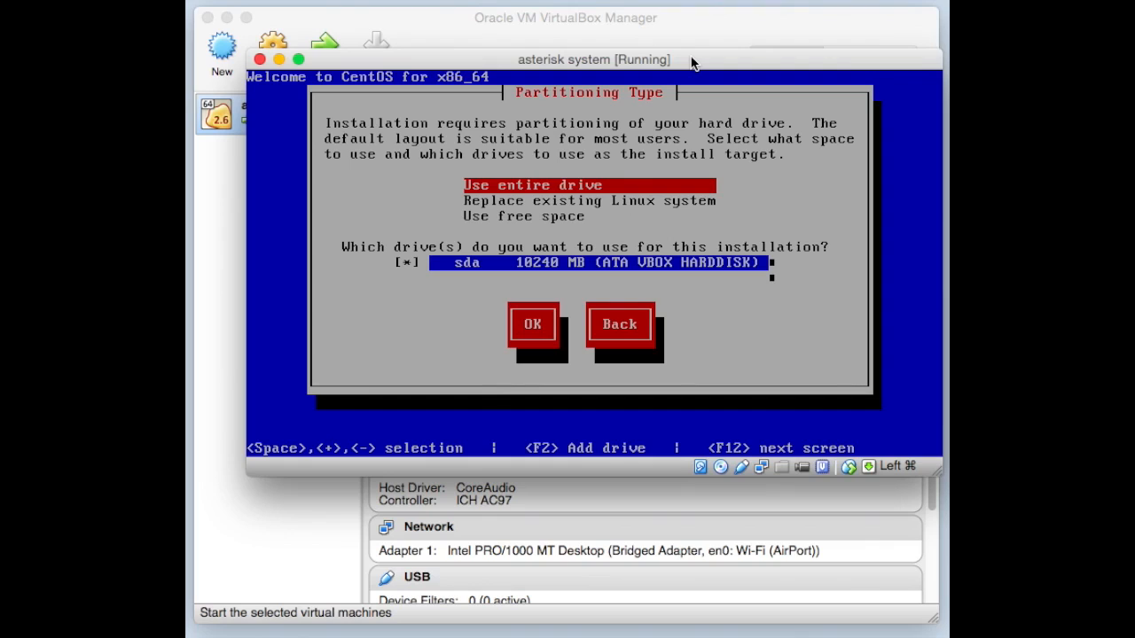
key(Tab)
key(Tab)
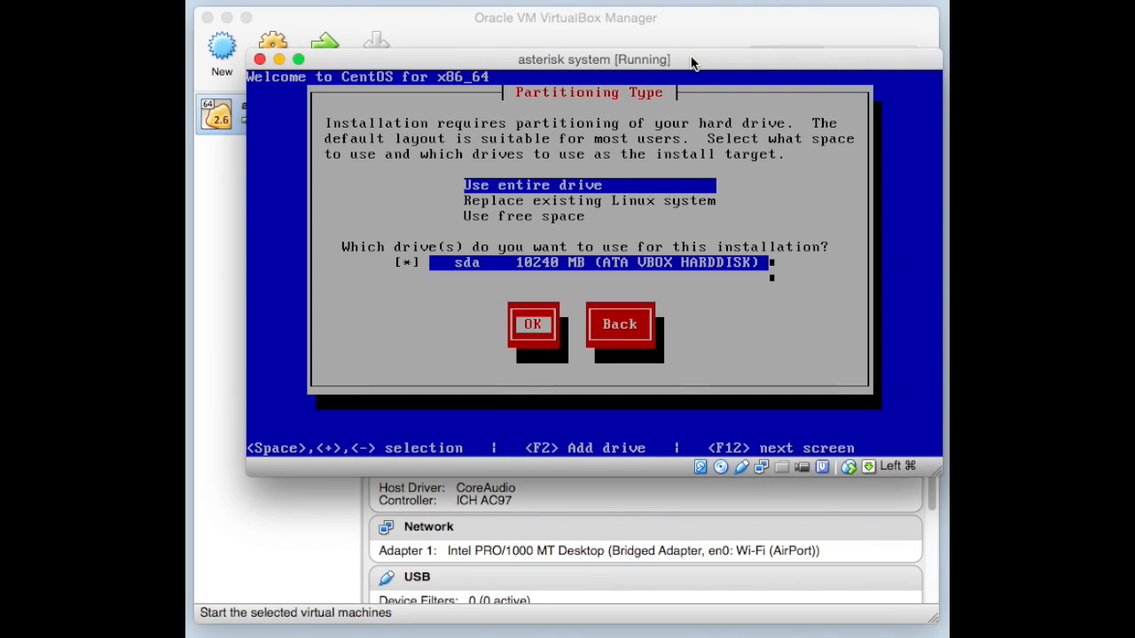
key(Return)
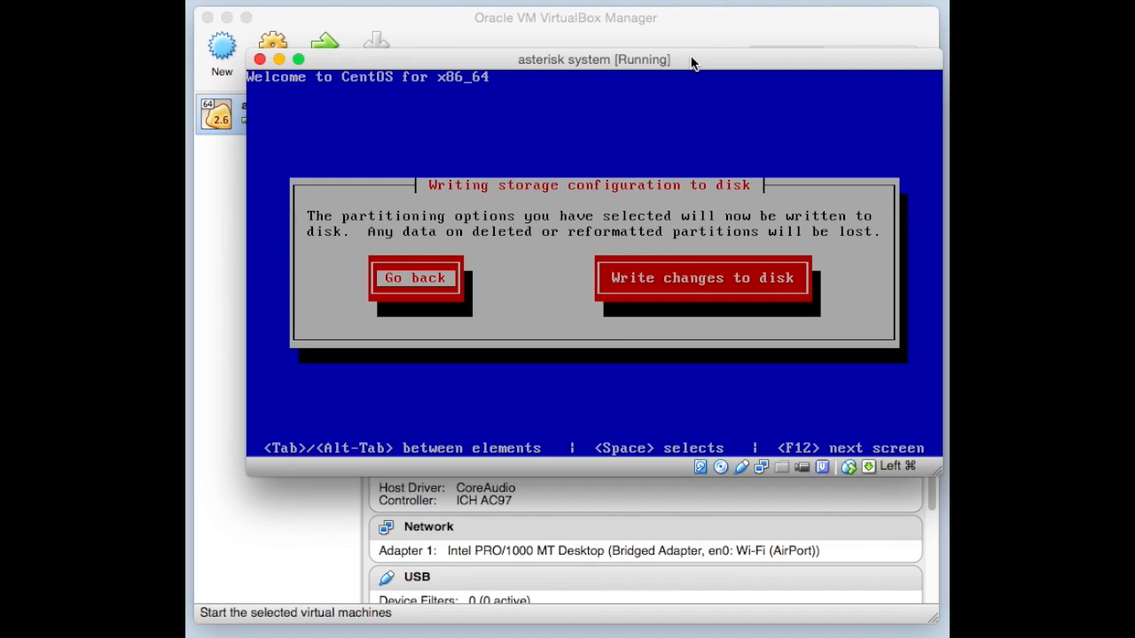
- Write the partitioning changes to disk so the 205-package installation runs to completion
key(Tab)
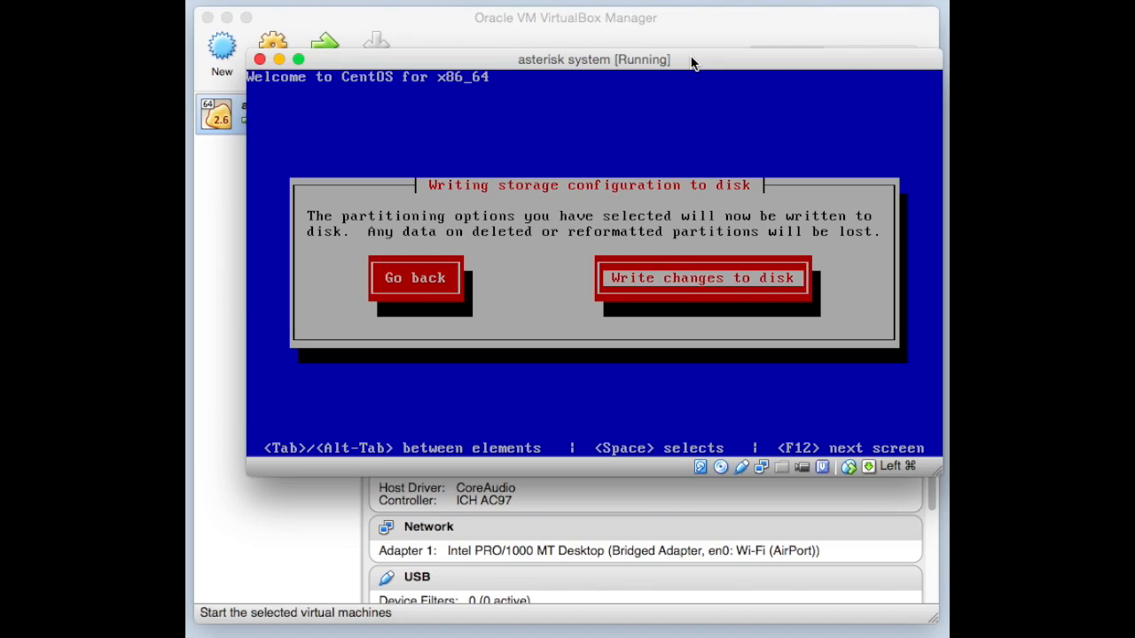
key(Return)
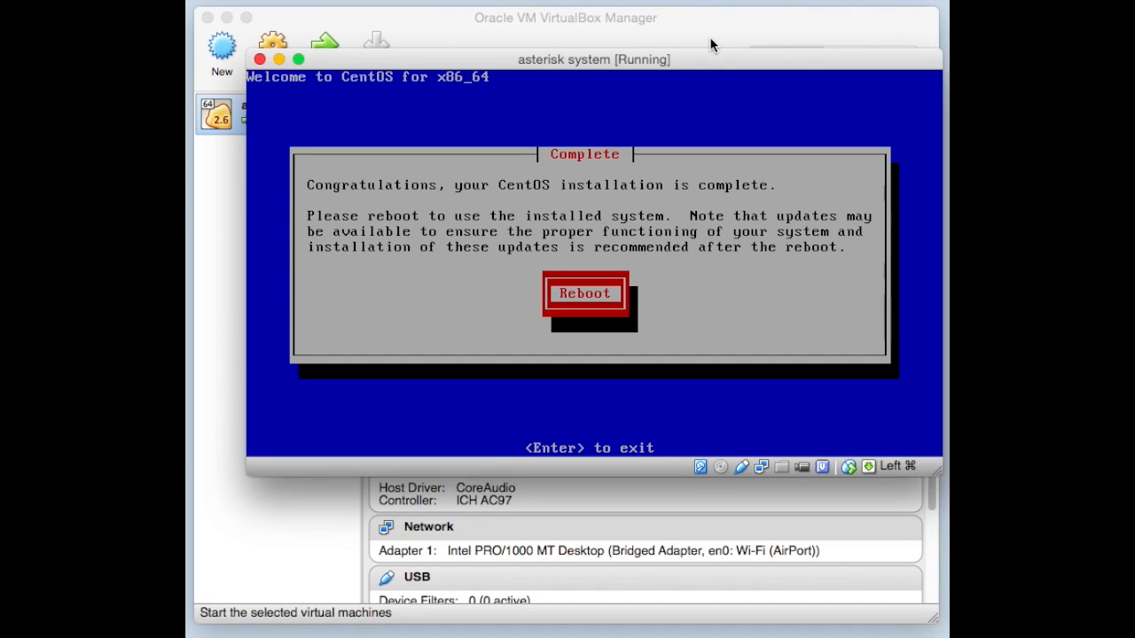
- Reboot into the installed CentOS, close the mouse integration notice, and nudge the window left
key(Return)
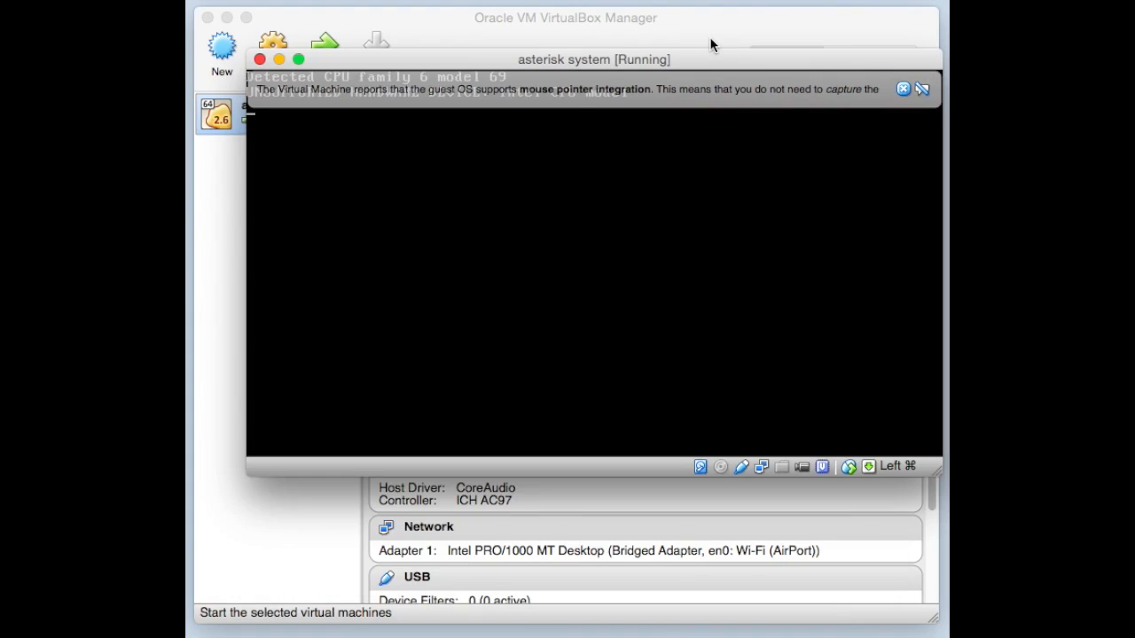
click(902, 88)
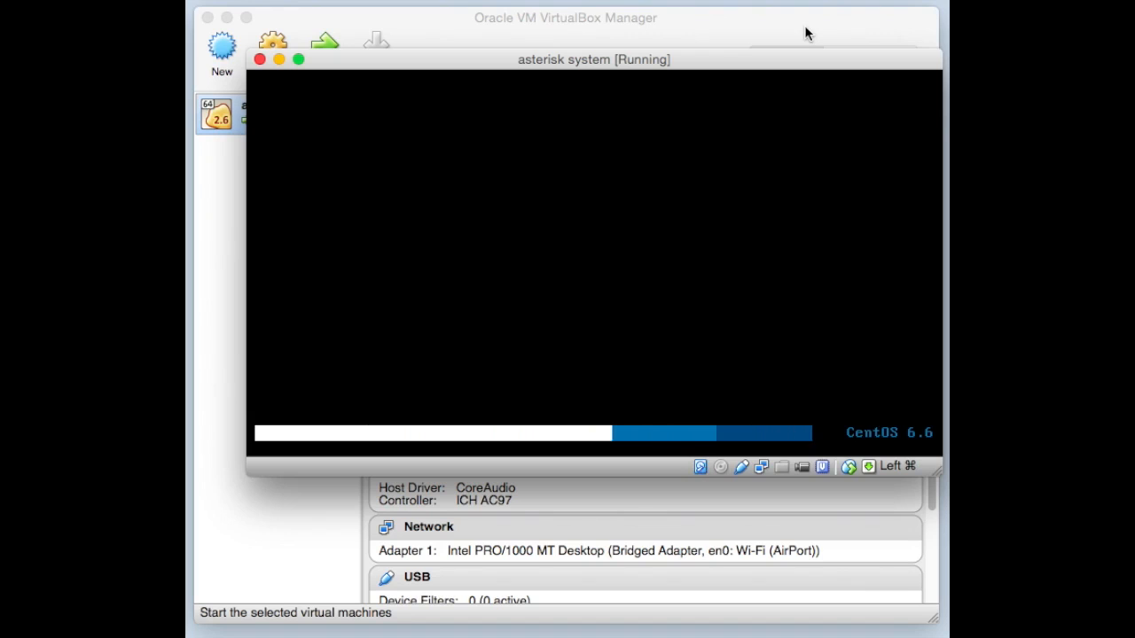
drag(742, 64, 721, 60)
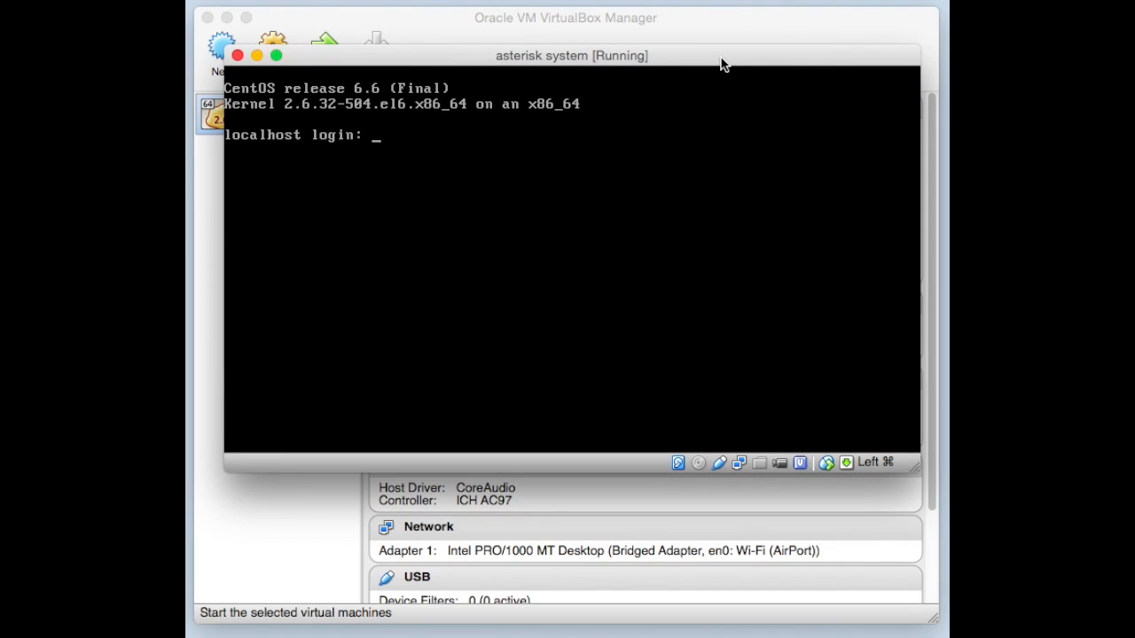
- Log in at the localhost prompt as root with the root password
text(root)
key(Return)
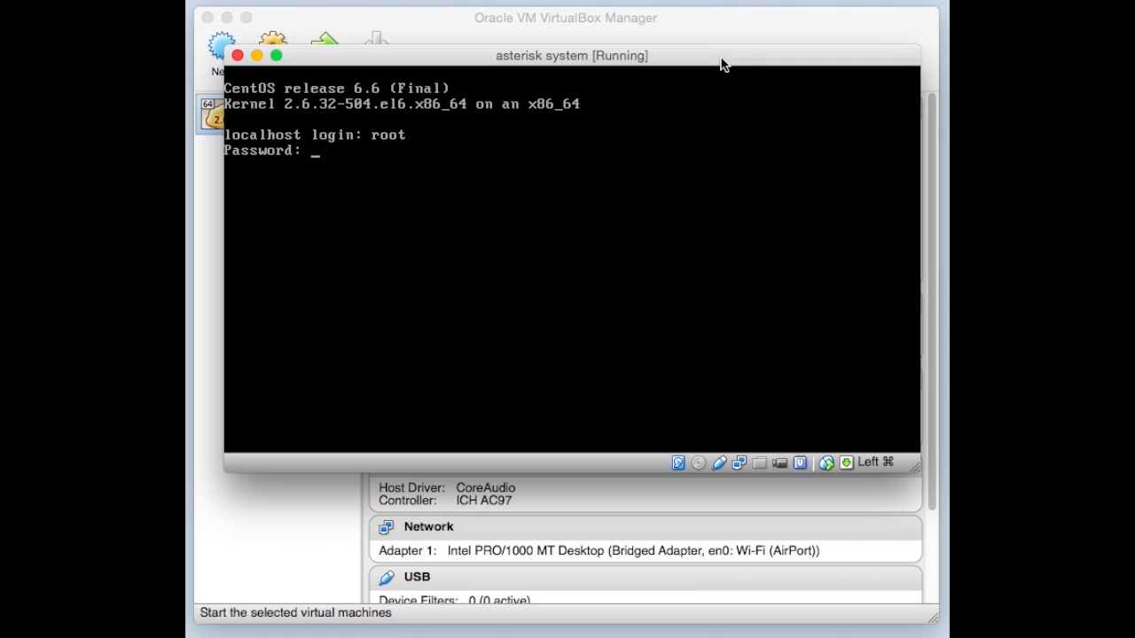
key(Return)
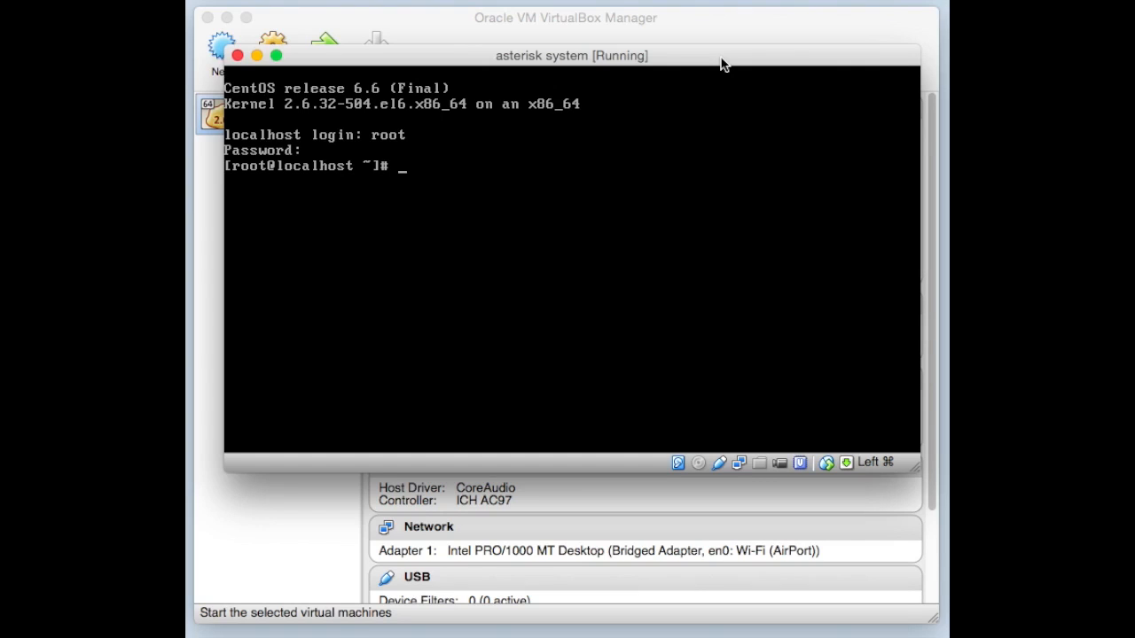
- Run ifconfig to show only the loopback lo at 127.0.0.1, then start typing a vi command for /etc/
text(ifconfig)
key(Return)
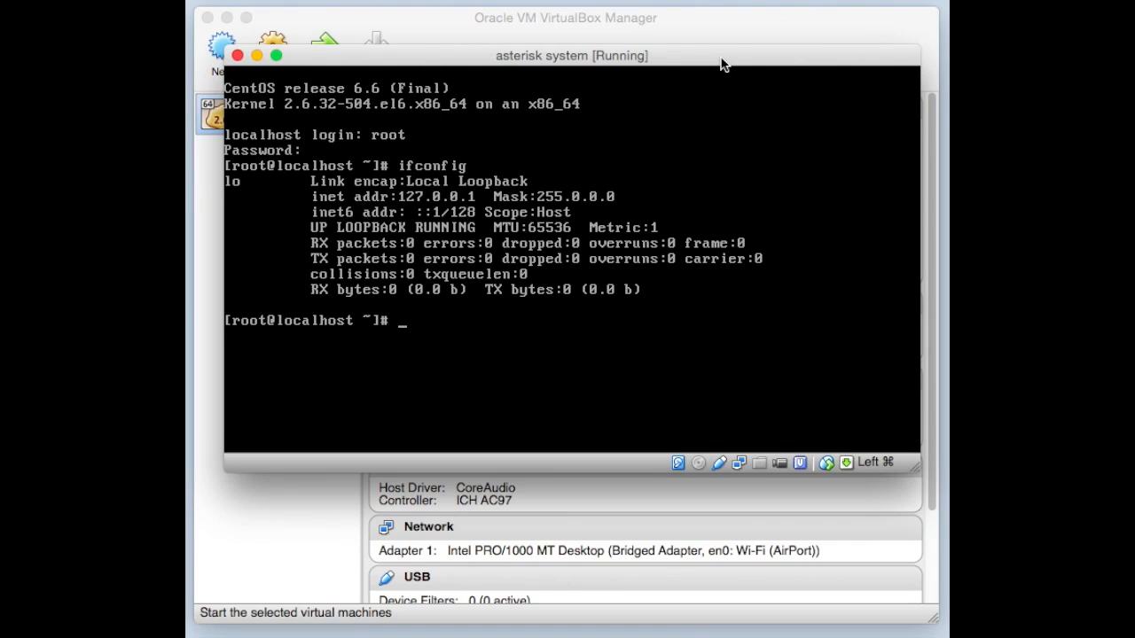
text(vi /etc/)
key(BackSpace)
key(BackSpace)
key(BackSpace)
key(BackSpace)
- Open /etc/sysconfig/network-scripts/ifcfg-eth0 in vi, using Tab completion for the path
text(etc/sysc)
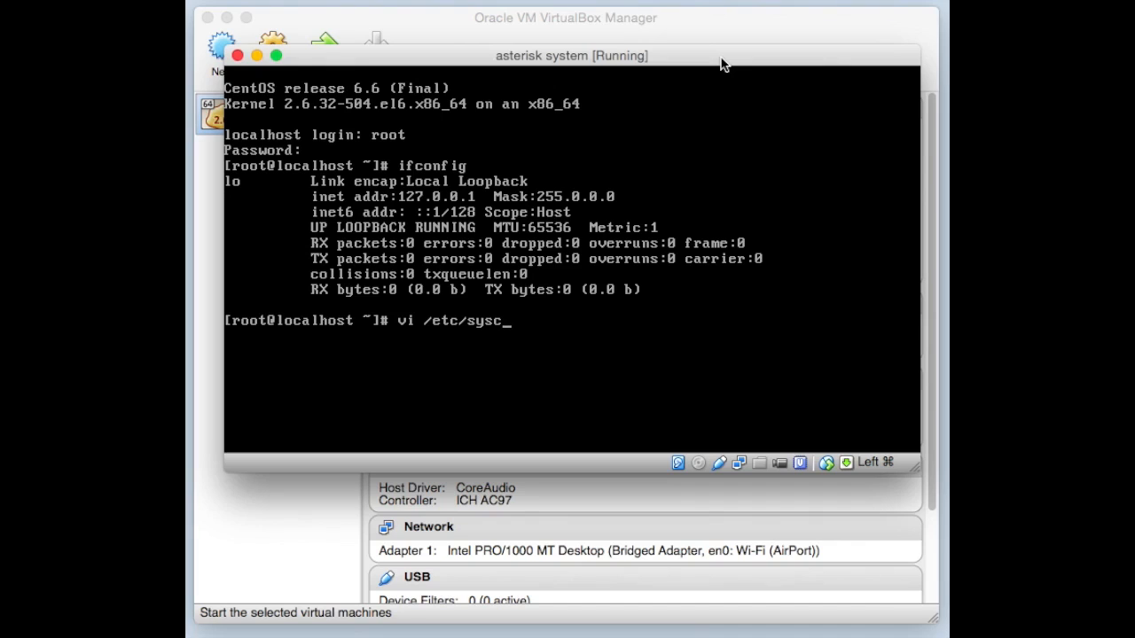
text(o)
key(Tab)
text(network)
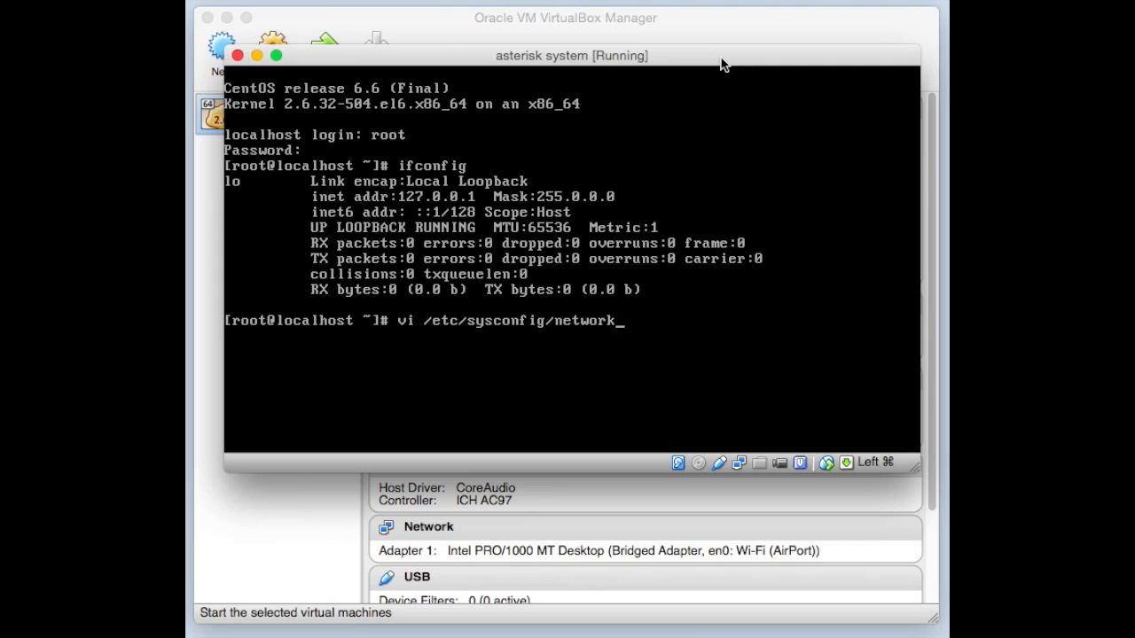
text(-)
key(Tab)
text(ifet)
key(BackSpace)
key(BackSpace)
key(Tab)
key(Tab)
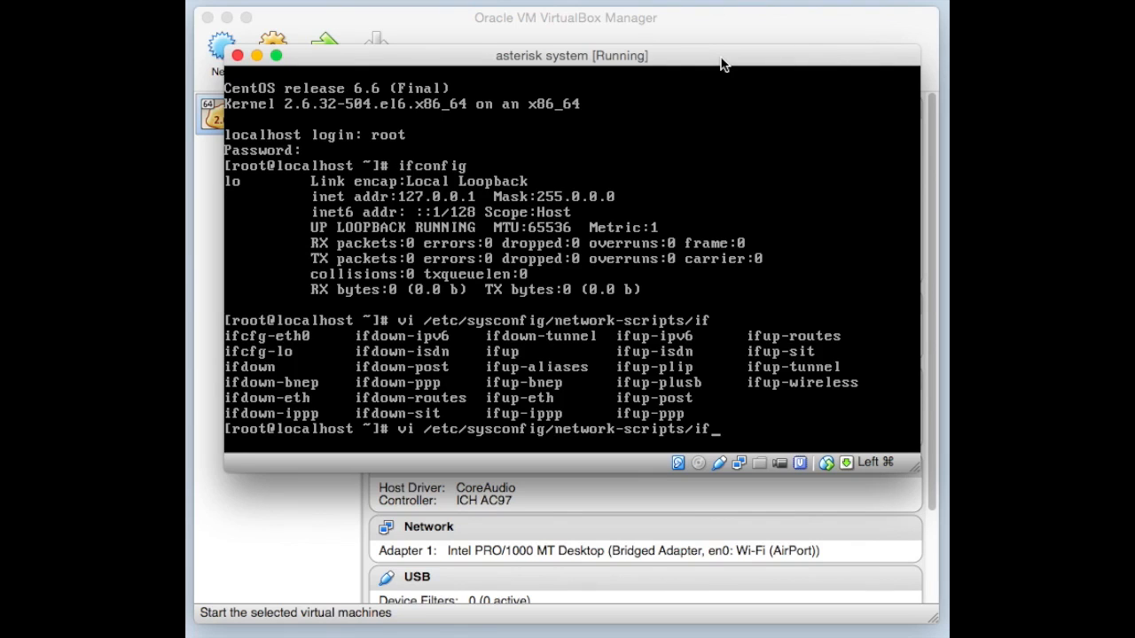
text(cfg-et)
key(Tab)
key(Return)
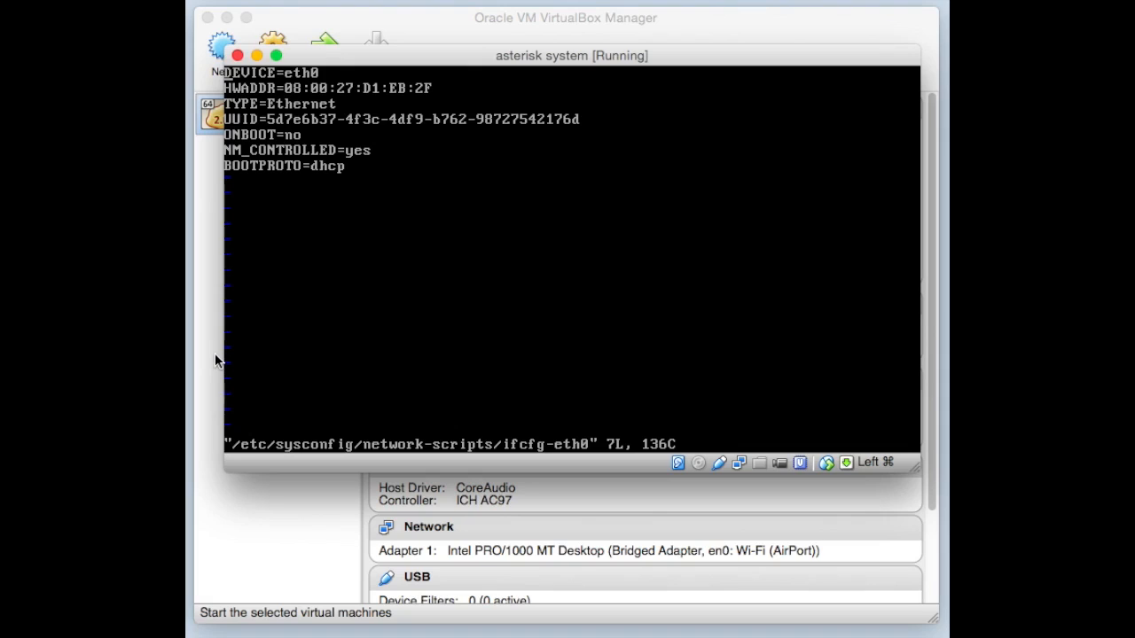
- Replace ONBOOT=no with ONBOOT=yes in vi, leave insert mode and enter :wq
key(i)
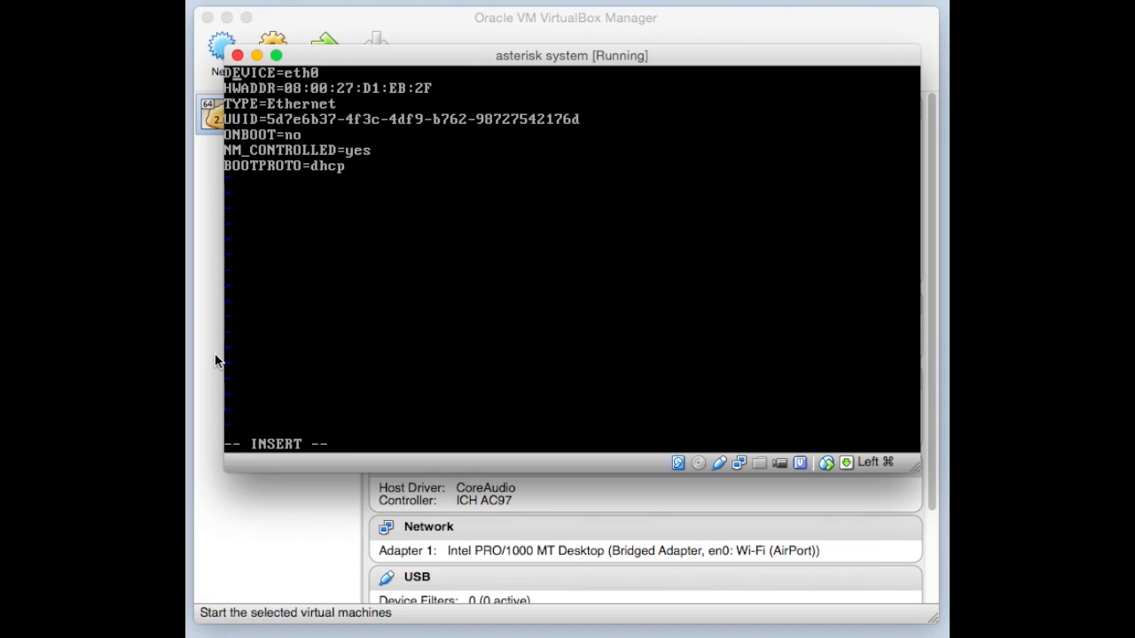
key(Down)
key(Down)
key(Down)
key(Down)
key(Right)
key(Right)
key(Right)
key(Right)
key(Right)
key(Right)
key(Right)
key(Right)
key(Left)
key(Left)
key(Left)
key(Left)
key(Left)
key(Left)
key(Left)
key(Right)
key(Right)
key(Right)
key(Right)
key(Right)
key(Right)
key(Right)
key(BackSpace)
key(BackSpace)
text(yes)
key(Escape)
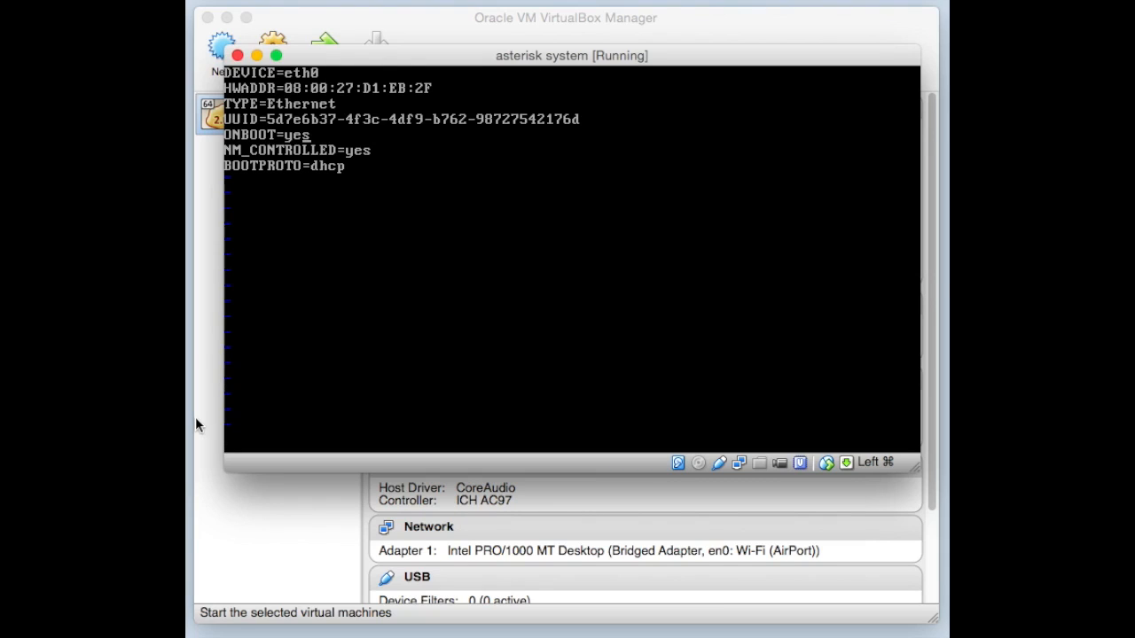
text(::::)
key(BackSpace)
key(BackSpace)
key(BackSpace)
text(wq)
- Save ifcfg-eth0 with :wq and run 'service network restart' to bring eth0 up via DHCP
key(Return)
key(Return)
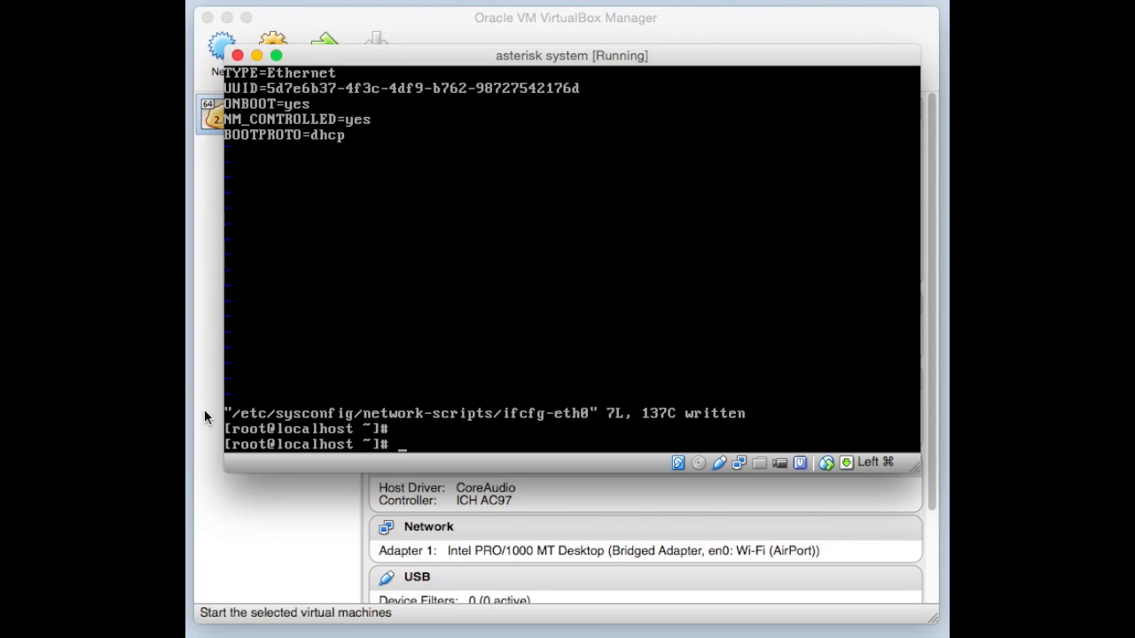
text(service network )
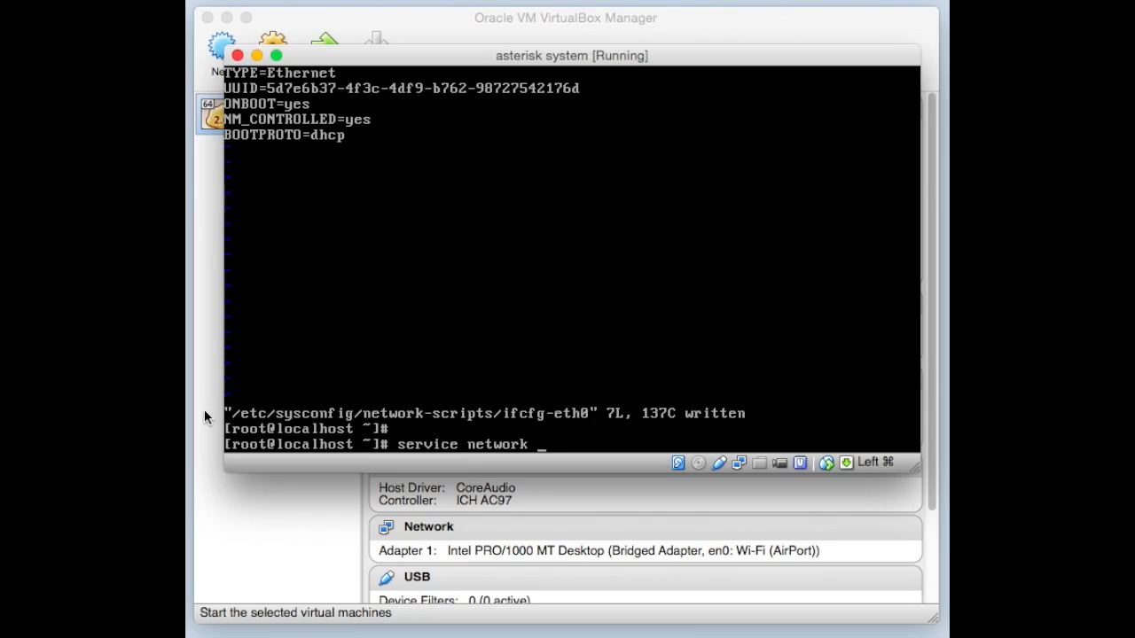
text(restart)
key(Return)
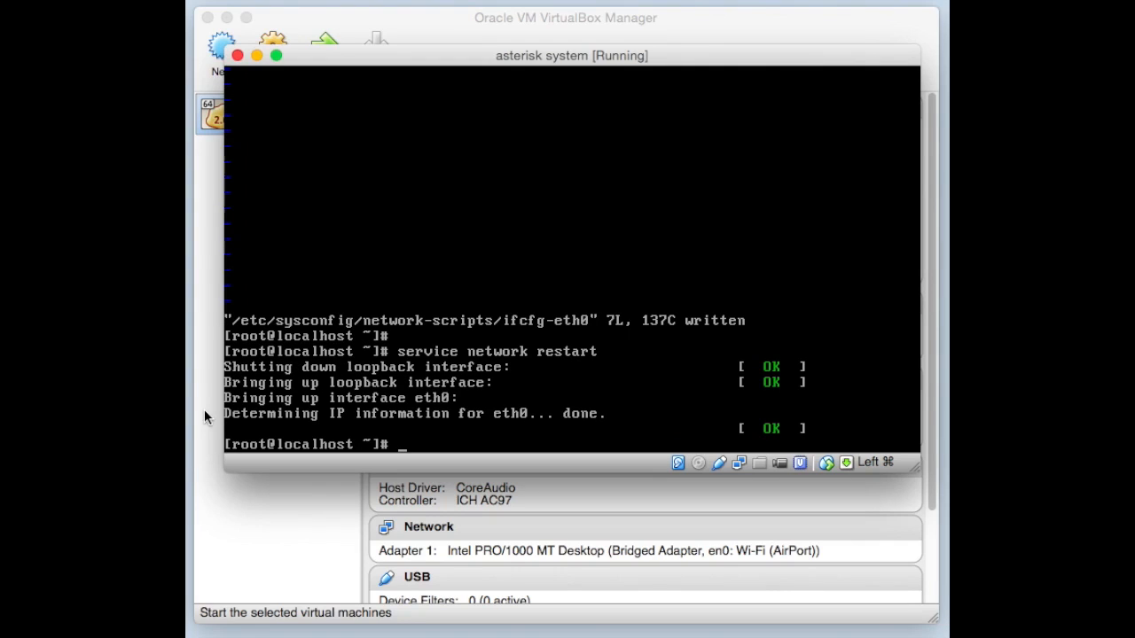
- Run ifconfig to confirm eth0 has inet addr 192.168.110.212, mask 255.255.255.0
text(ifconfig)
key(Return)
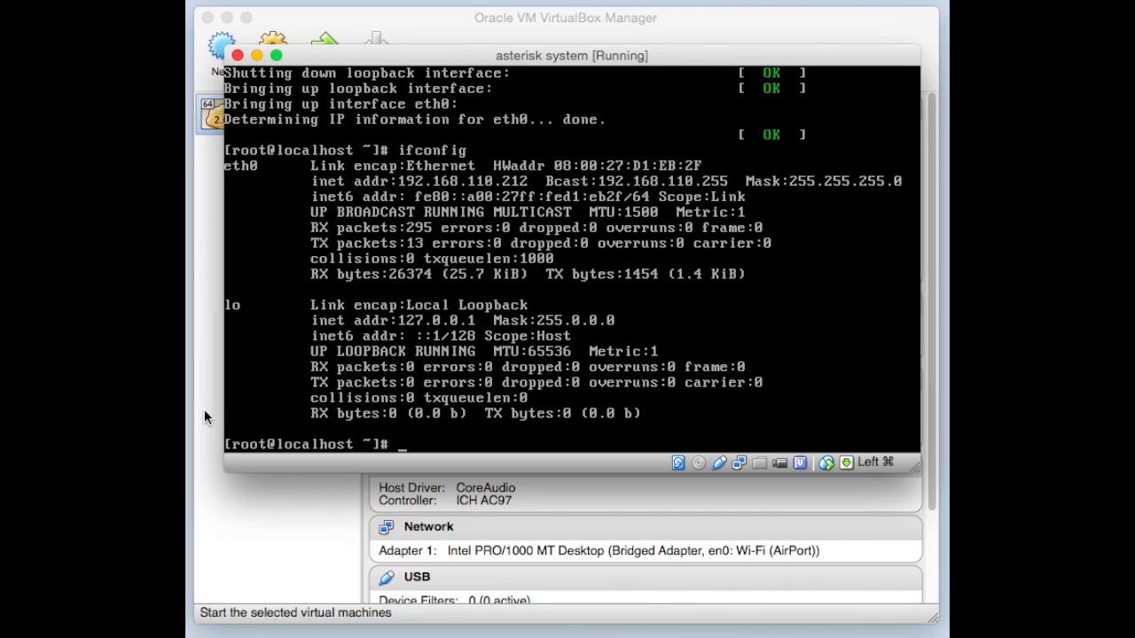